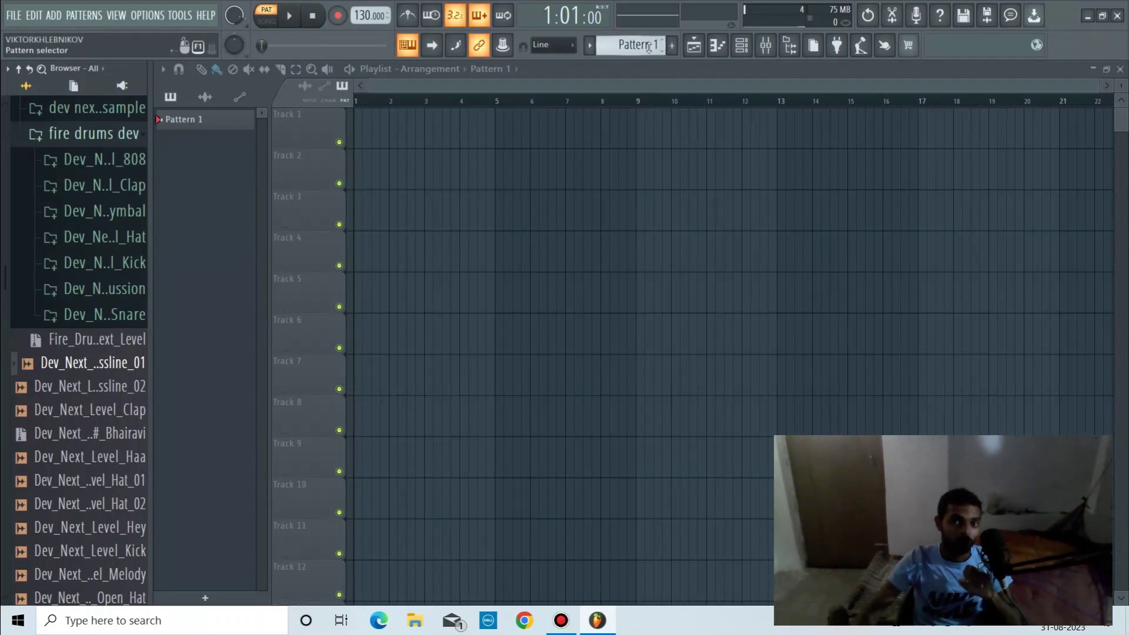
Place a Pattern 1 clip at bar 3 on Track 1 of the playlist and start adding a new pattern
scroll(648, 47, "down", 1)
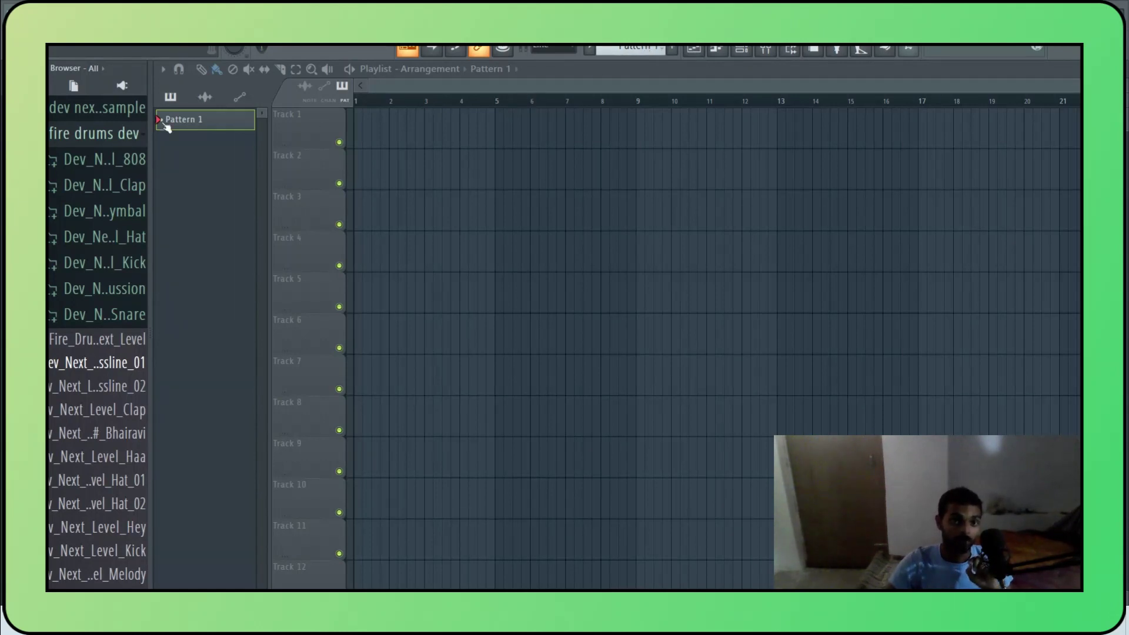
left_click(425, 134)
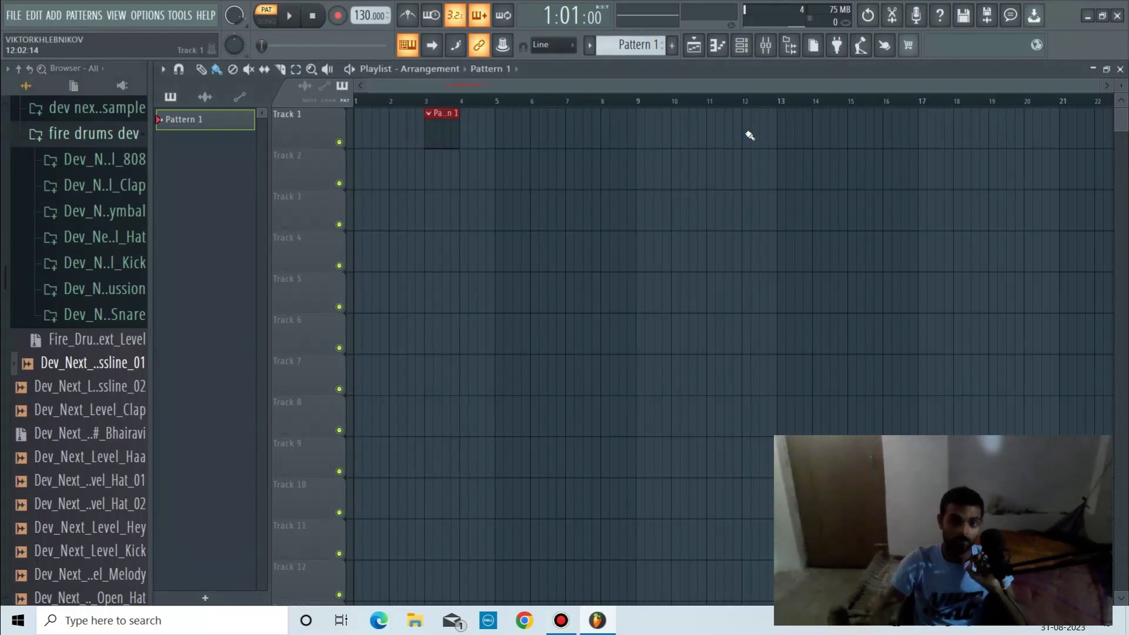
key("F4")
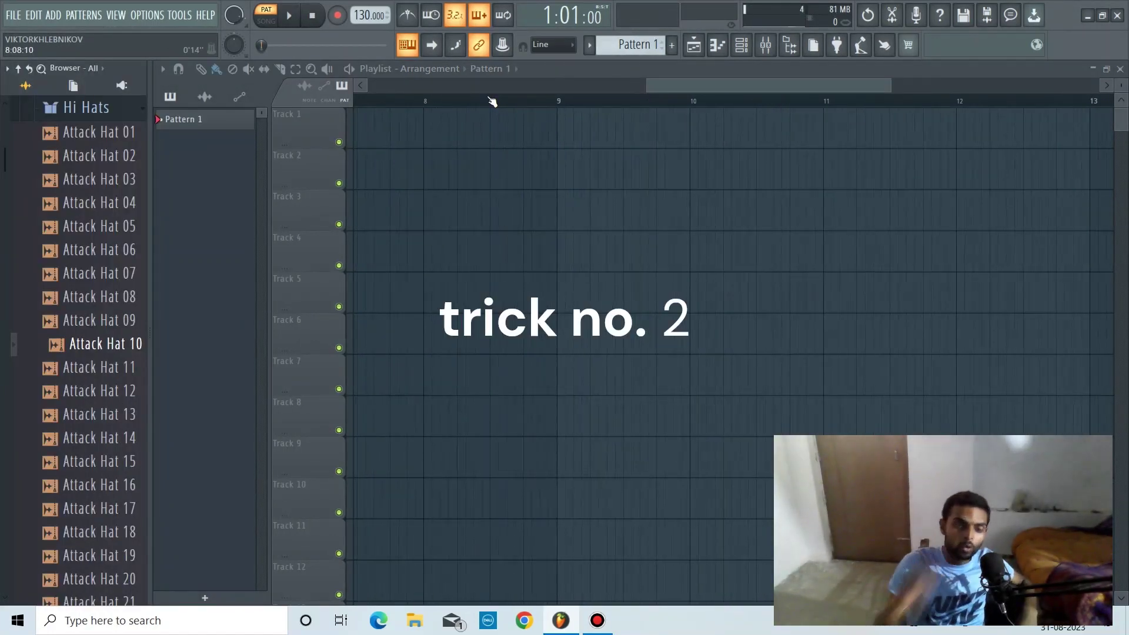
Place the Attack Hat 07 sample from the Hi Hats pack on Track 4 just after bar 8
left_click_drag(108, 270, 441, 321)
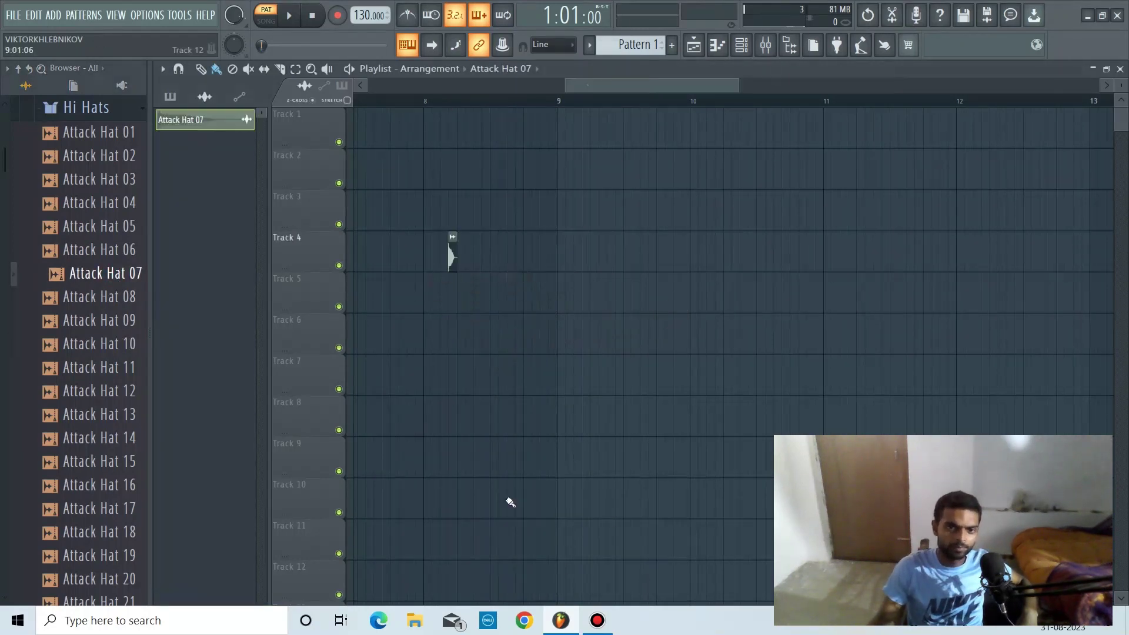
right_click(303, 254)
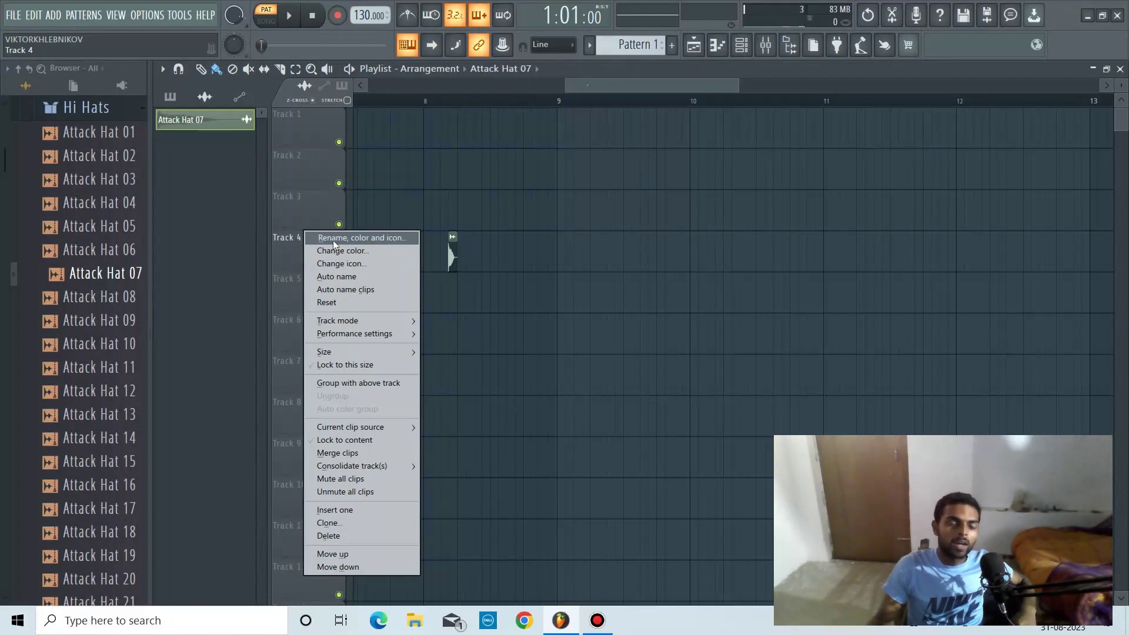
left_click(333, 238)
left_click(318, 230)
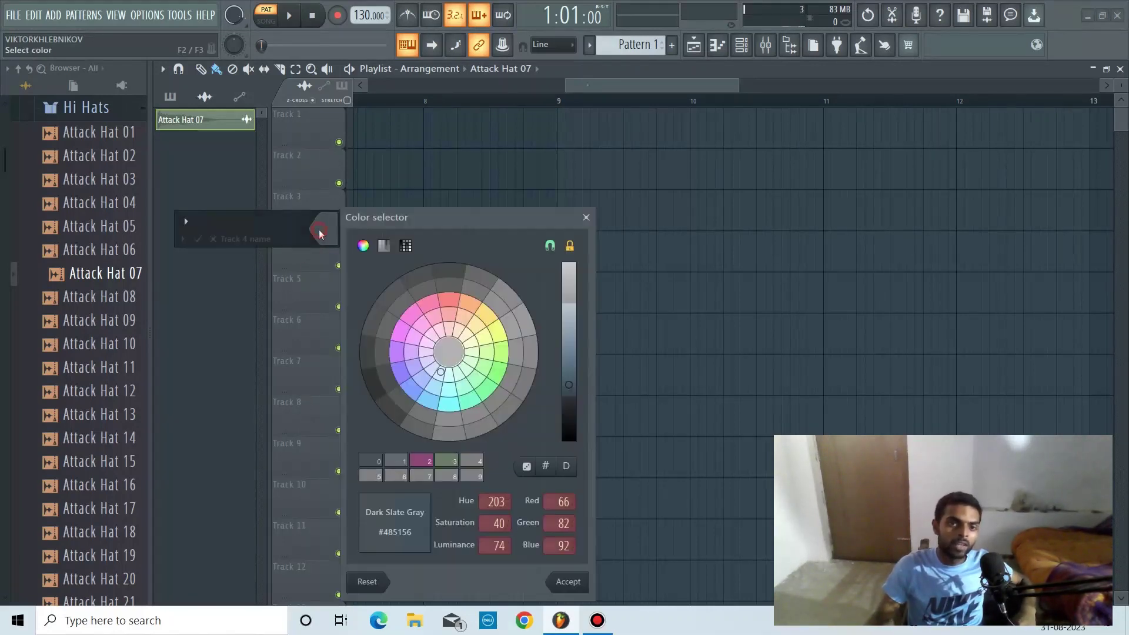
left_click(587, 219)
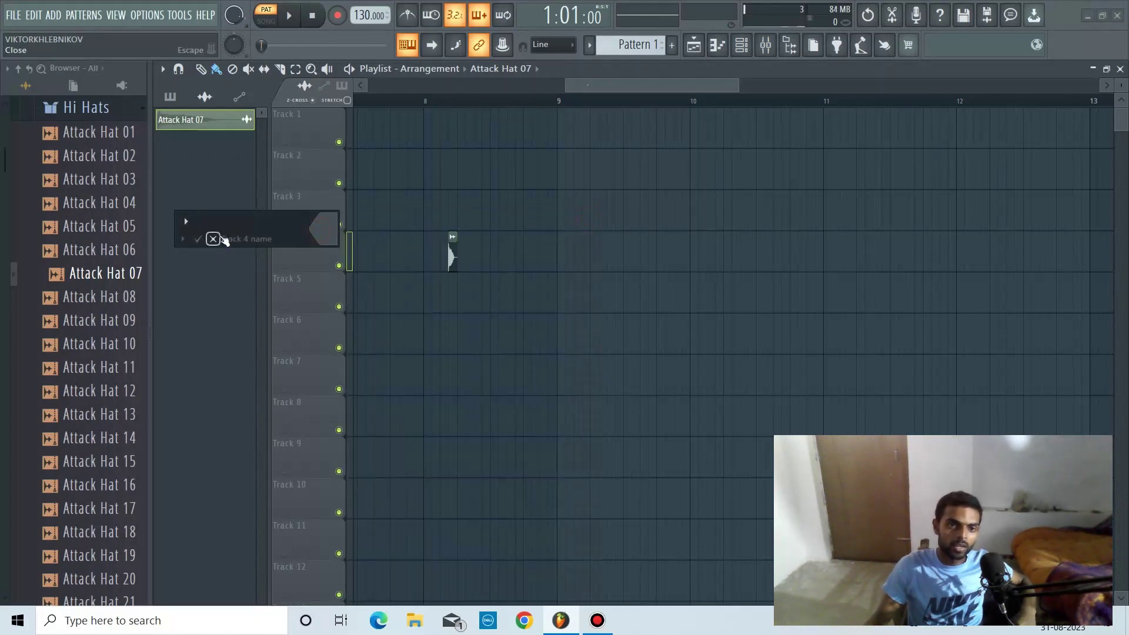
left_click(214, 238)
Auto-name Track 4 after the audio clip it contains
right_click(319, 257)
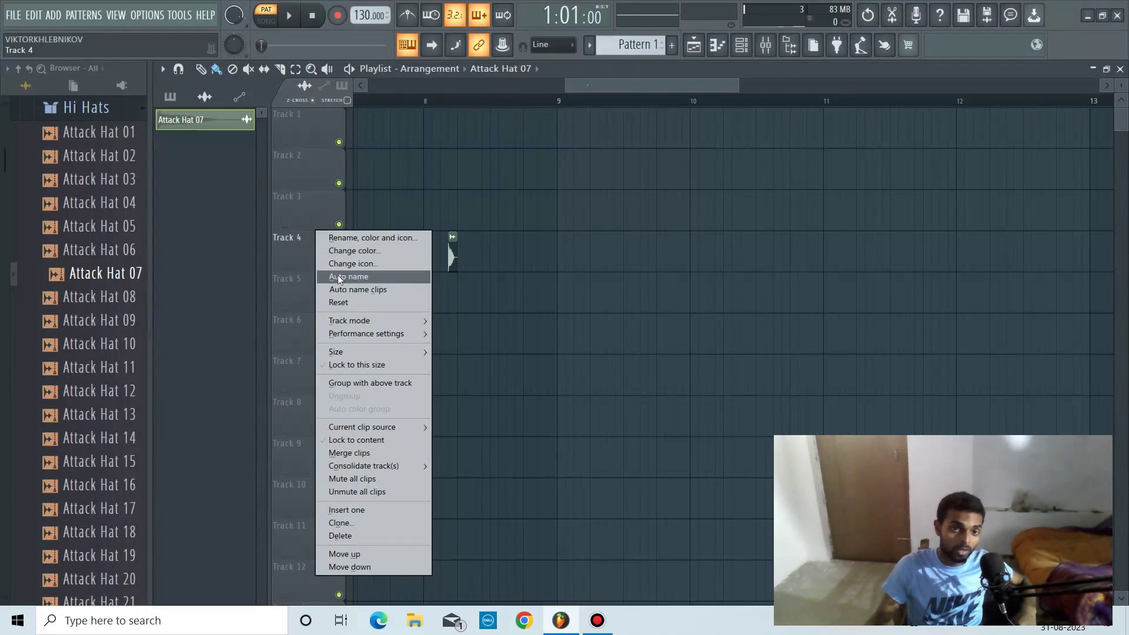
left_click(358, 277)
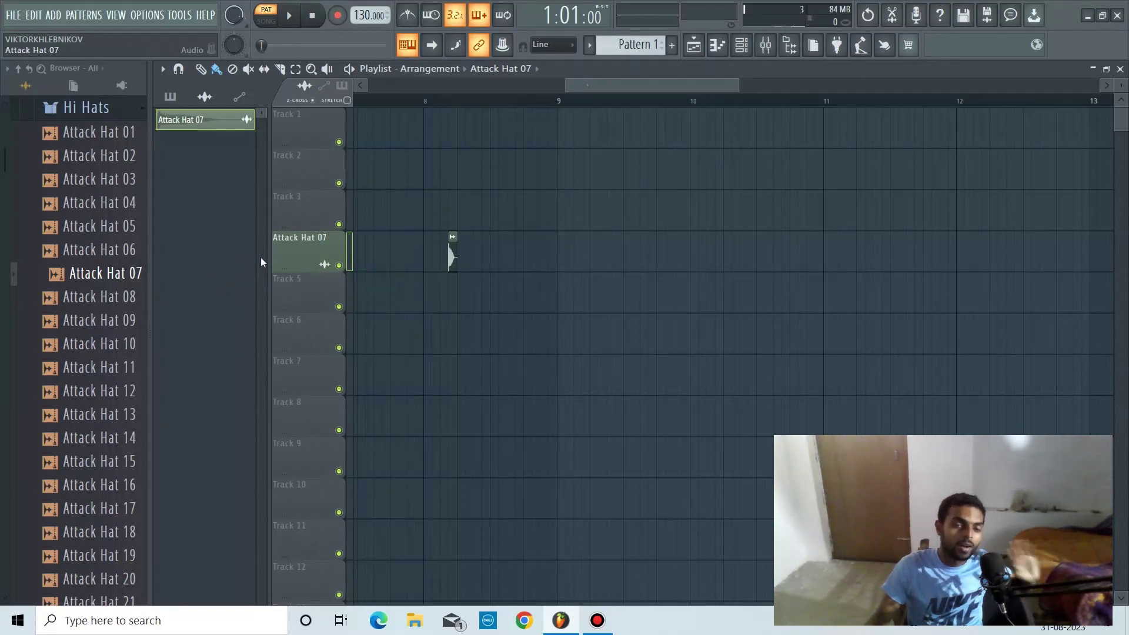
Place the MA Bottle Rattle 02 sample from the Foley pack on Track 5 near bar 8 and auto-name the track
scroll(88, 265, "up", 5)
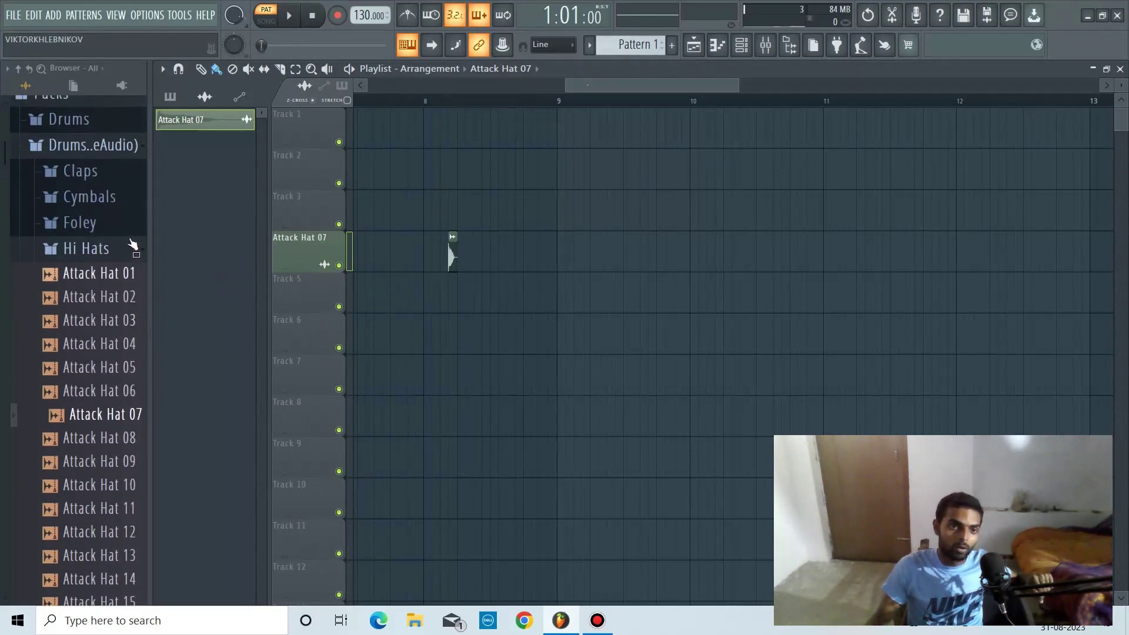
left_click(77, 222)
left_click_drag(104, 226, 436, 297)
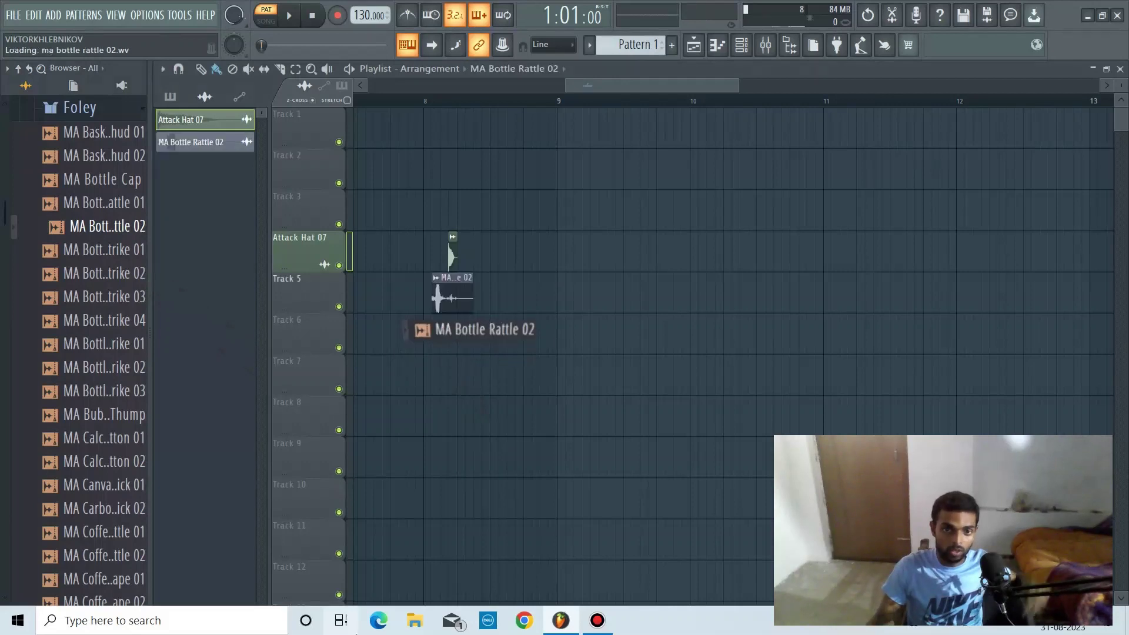
right_click(307, 289)
left_click(339, 297)
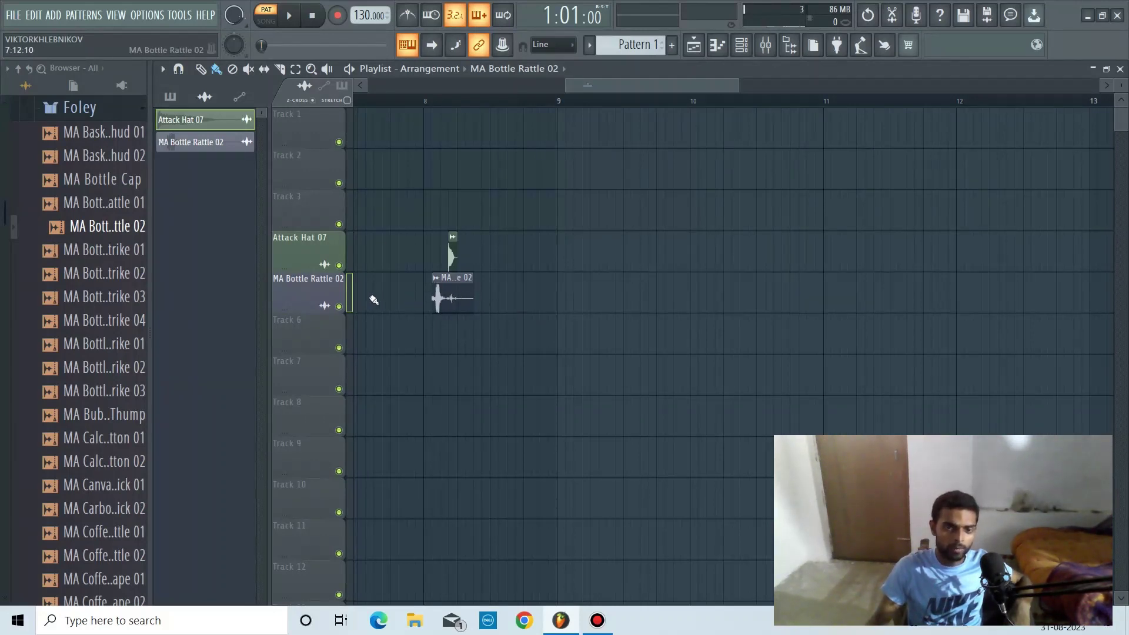
Add two more MA Bottle Rattle 02 clips along its track, one before and one after bar 9
left_click_drag(461, 299, 531, 301)
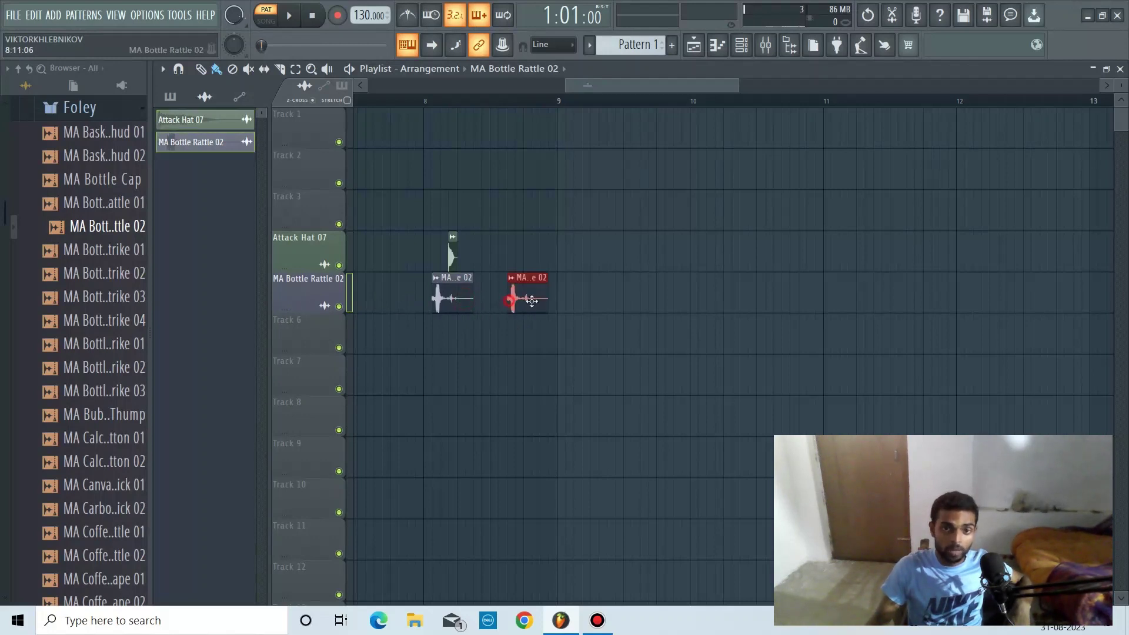
left_click(591, 303)
Try placing Attack Hat 07 clips on the MA Bottle Rattle 02 track around bar 10 and delete them
left_click_drag(451, 259, 460, 259)
left_click(675, 290)
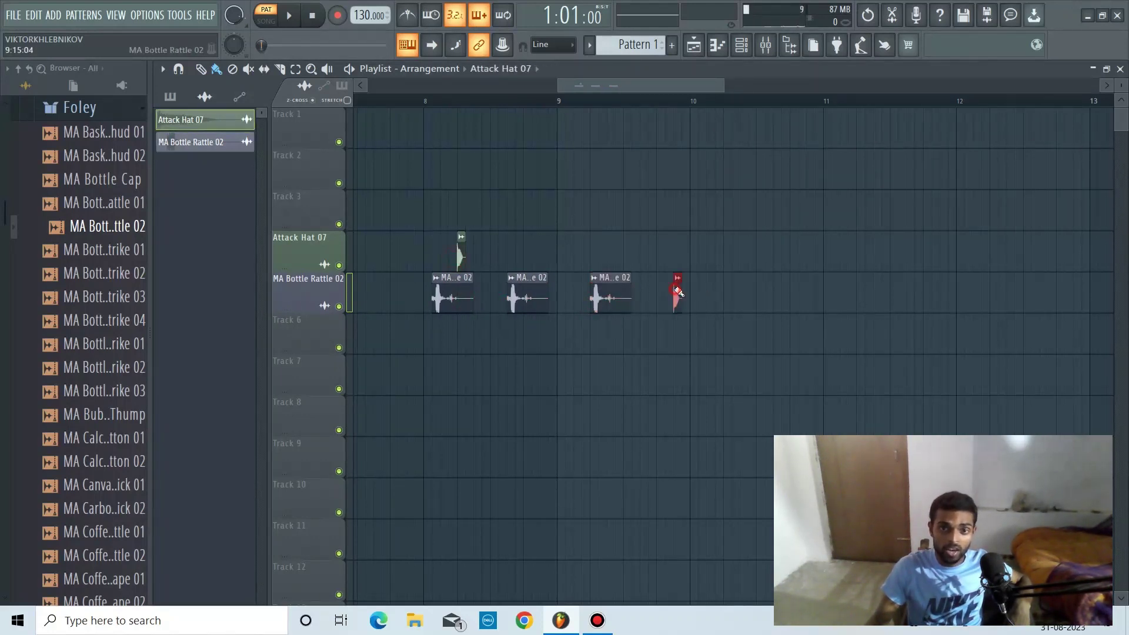
right_click(729, 303)
left_click(700, 298)
right_click(721, 294)
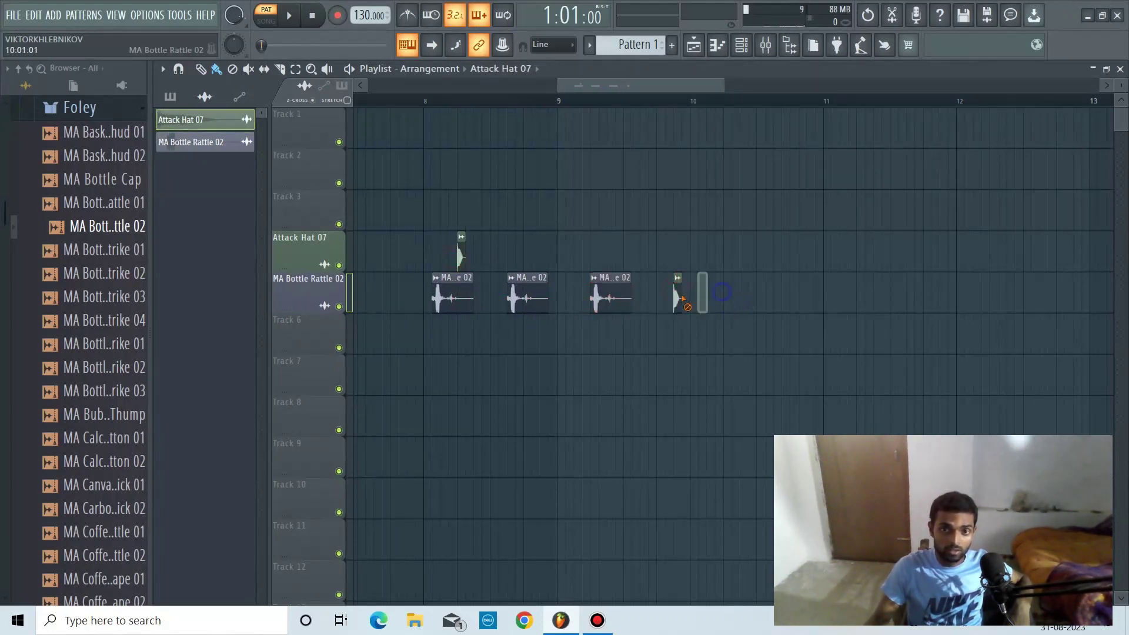
right_click(682, 298)
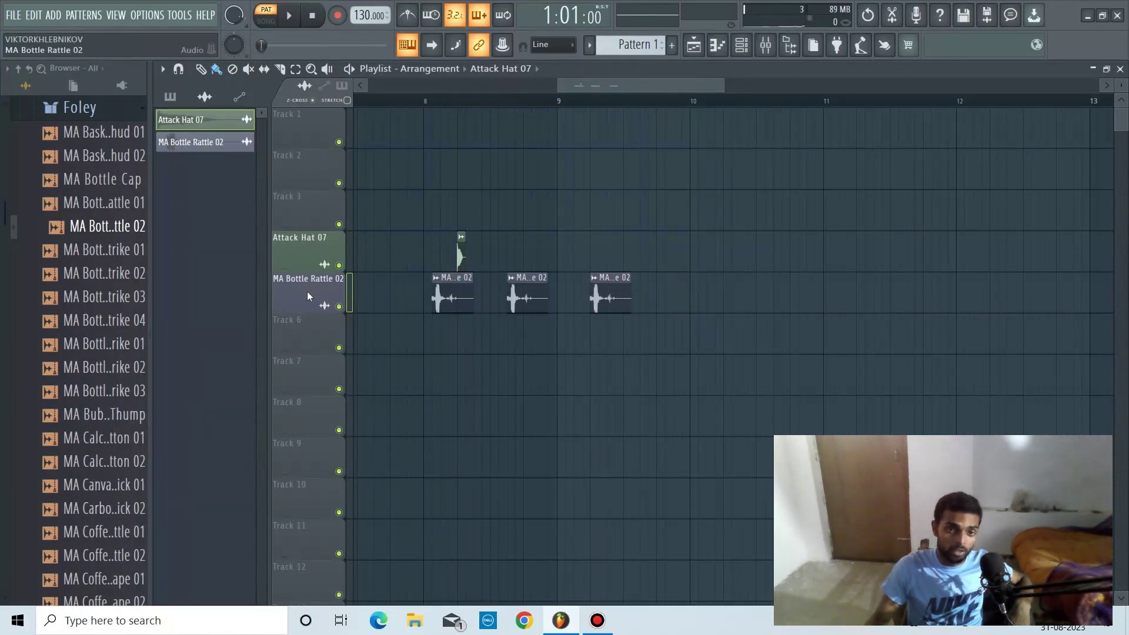
Lock the MA Bottle Rattle 02 track to its content and add three more rattle clips along it up to bar 11
right_click(307, 292)
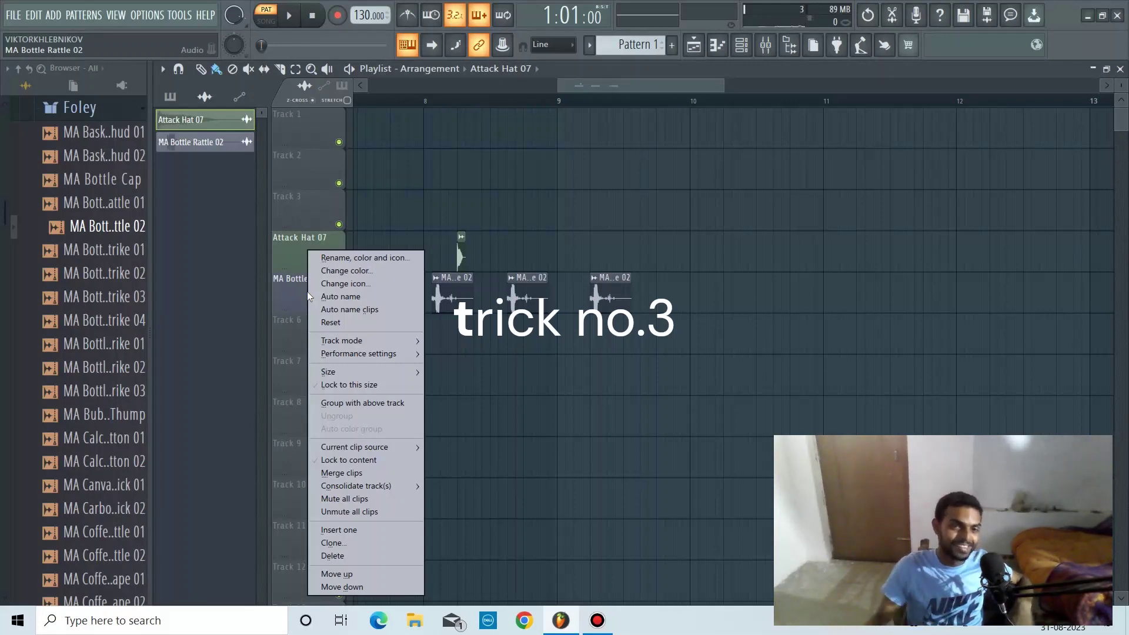
left_click(370, 464)
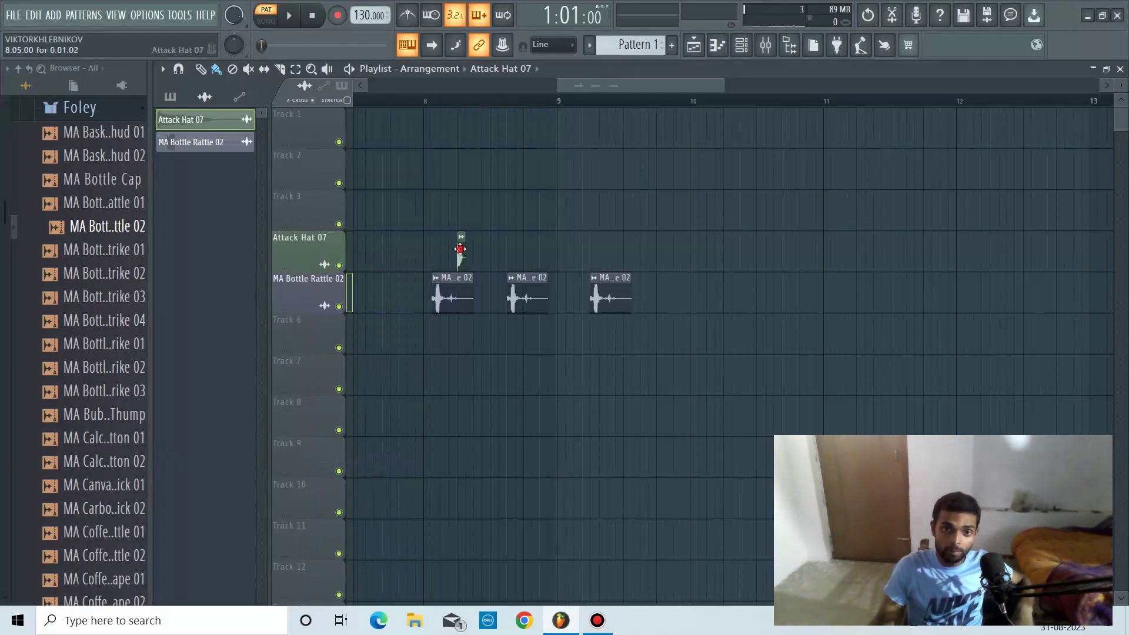
left_click(670, 305)
left_click(744, 308)
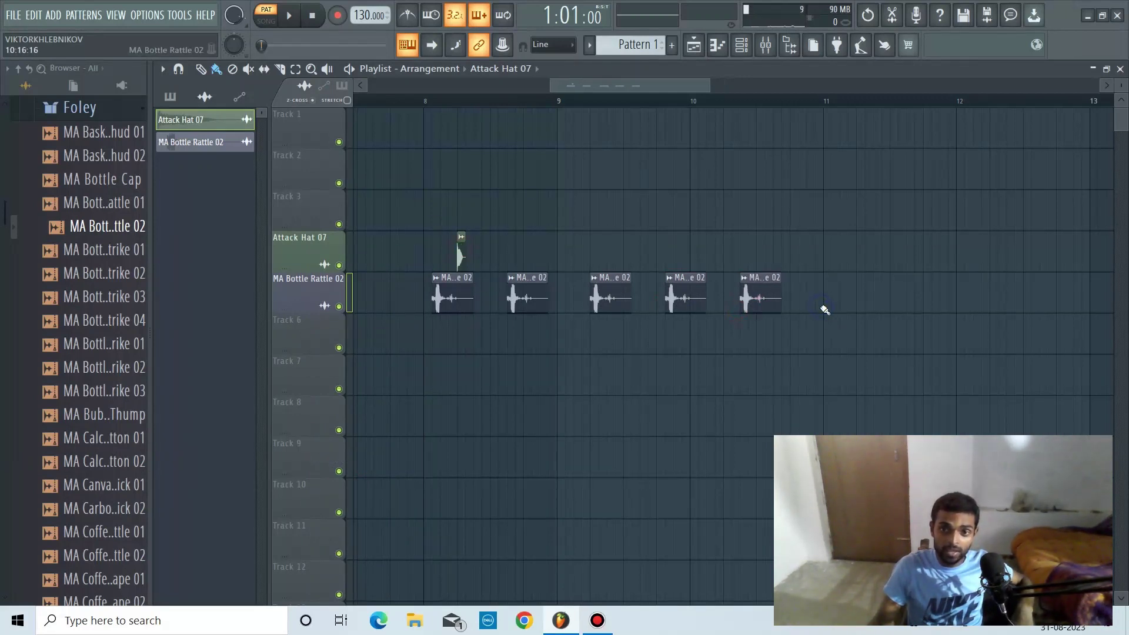
left_click(825, 310)
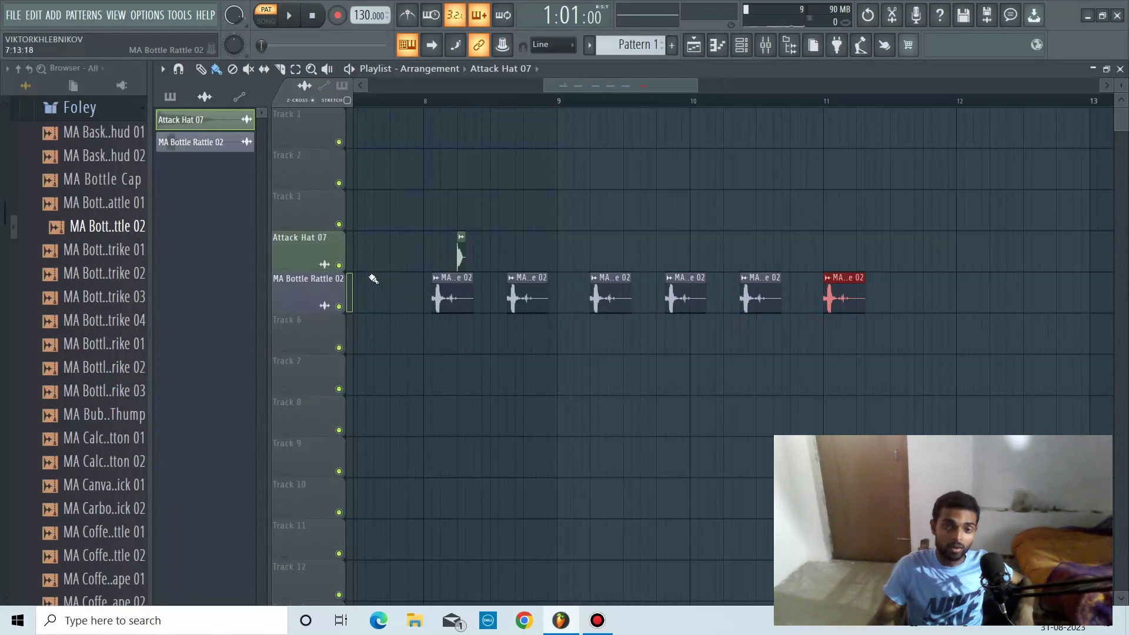
Try moving the second bottle rattle clip onto the Attack Hat 07 track and undo the move
left_click_drag(519, 295, 526, 238)
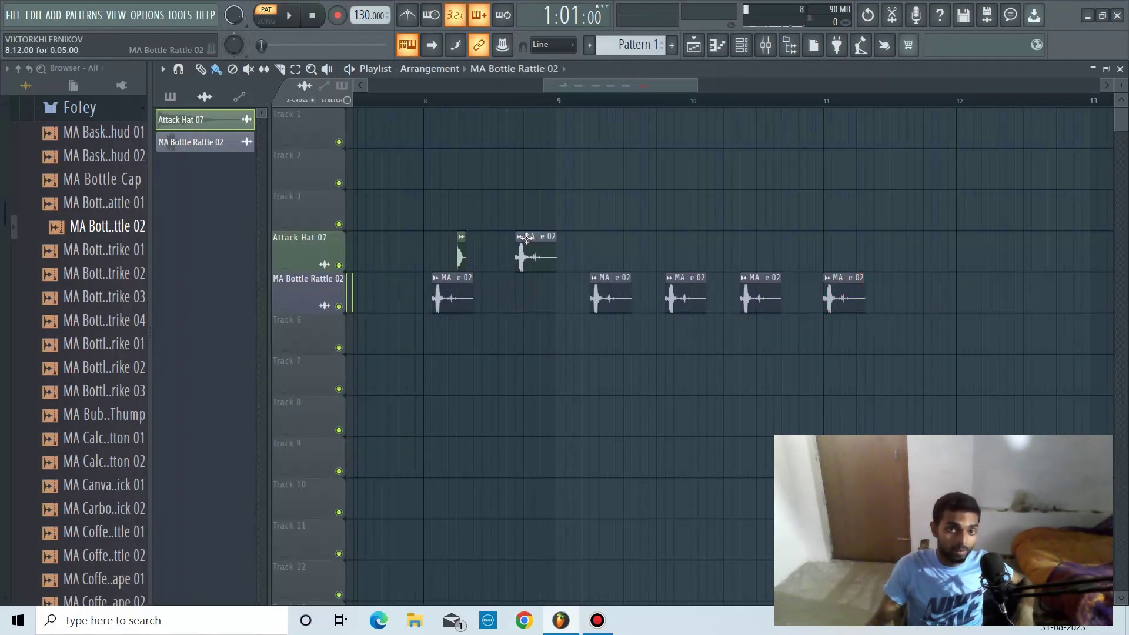
key("ctrl+z")
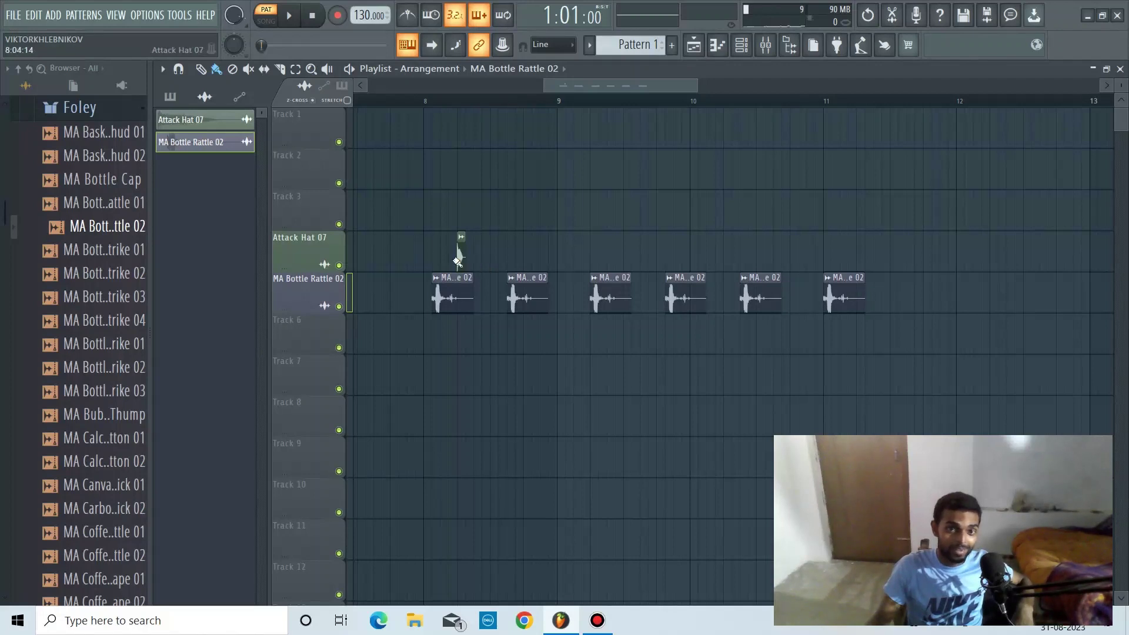
Nudge the Attack Hat 07 clip slightly later and add another bottle rattle clip on its track just before bar 12
left_click_drag(459, 258, 468, 258)
left_click(917, 301)
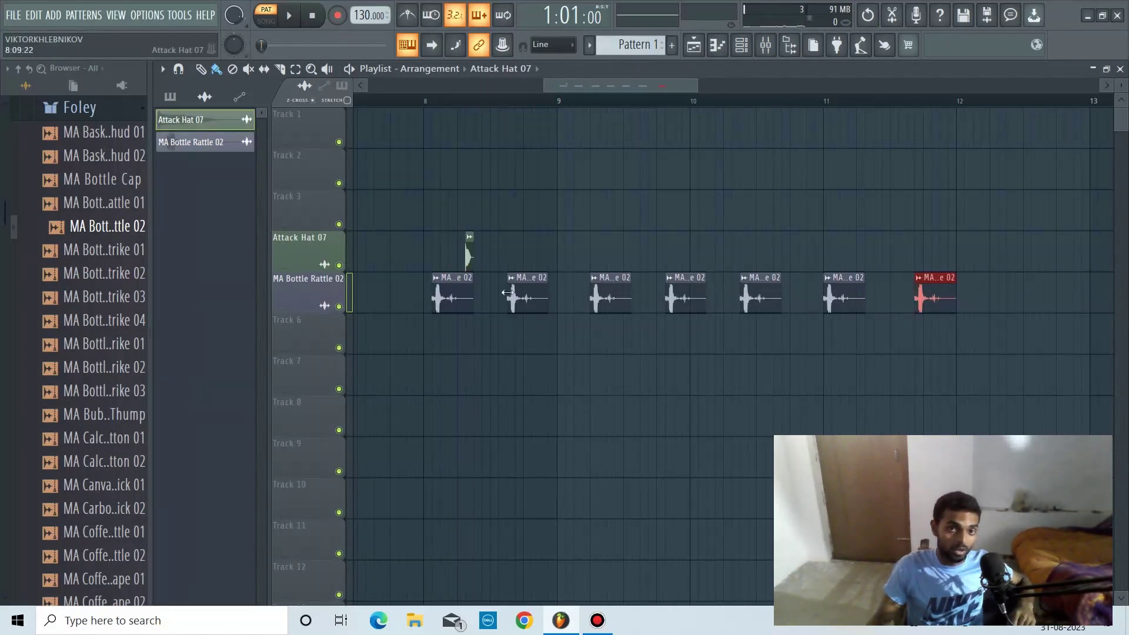
Lock the Attack Hat 07 track to its content and add a second hat clip above the second bottle rattle clip
mouse_move(522, 286)
left_mouse_down()
mouse_move(514, 245)
mouse_move(529, 297)
left_mouse_up()
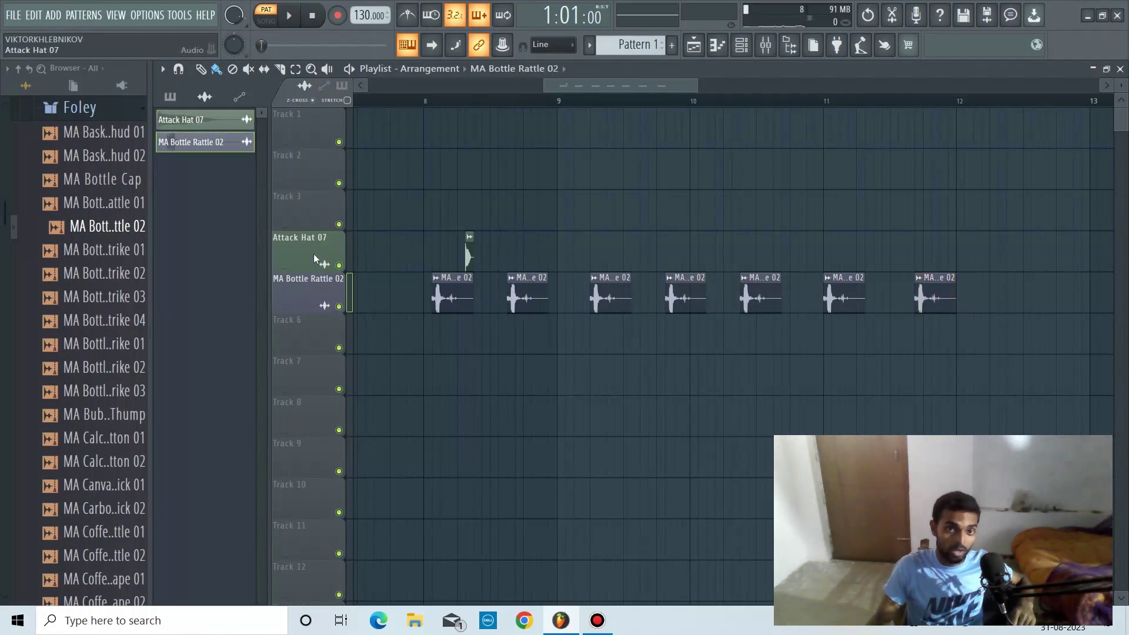
right_click(312, 253)
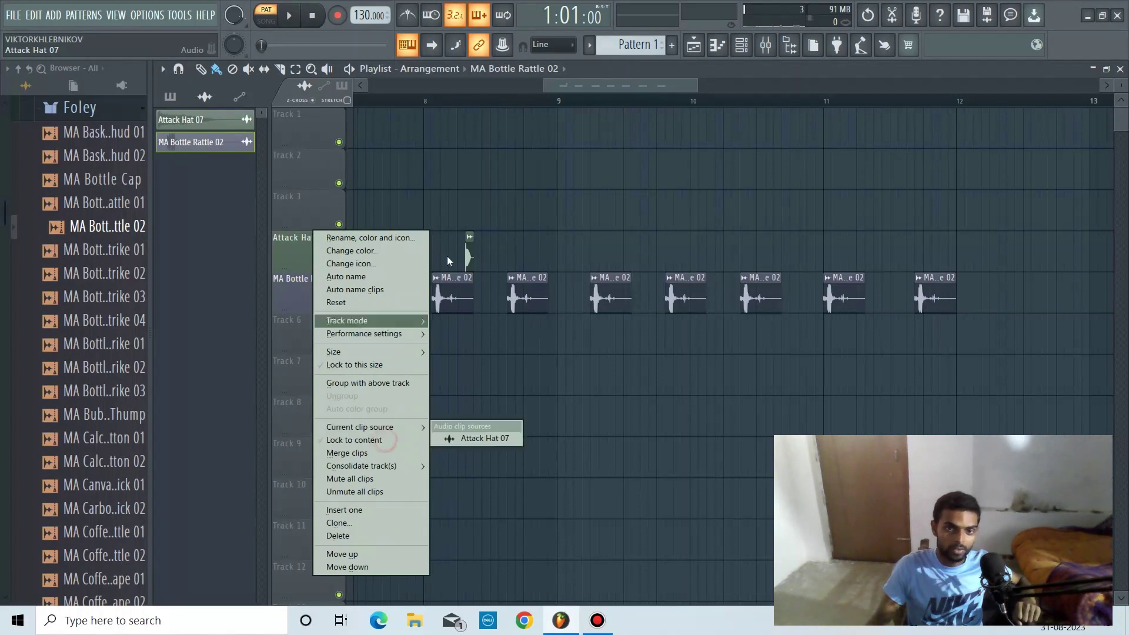
left_click(354, 440)
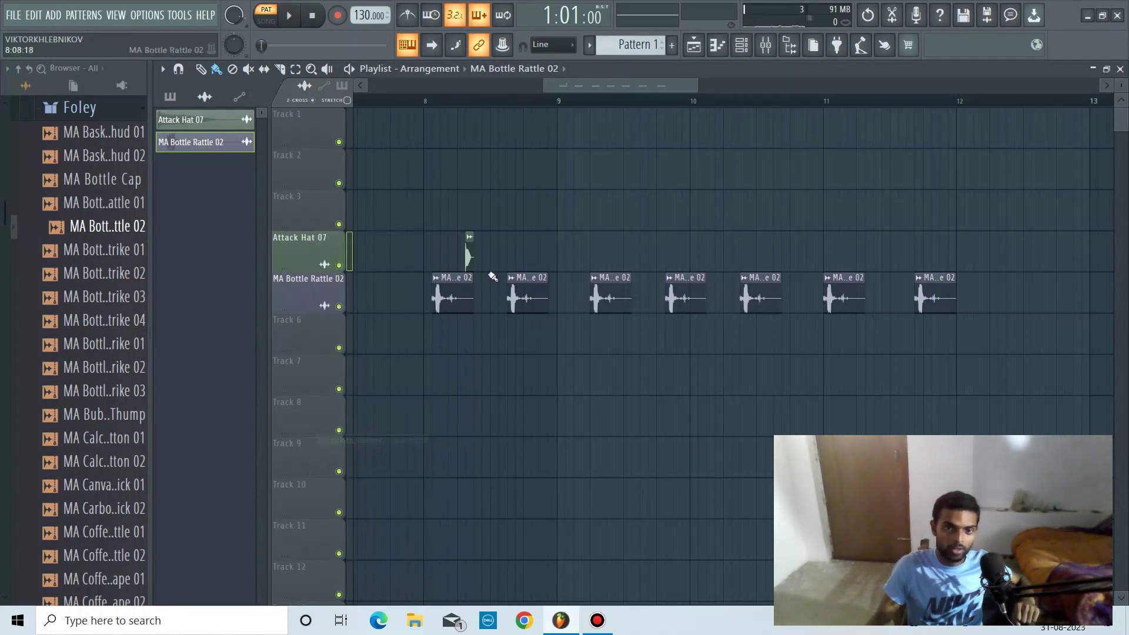
left_click(509, 254)
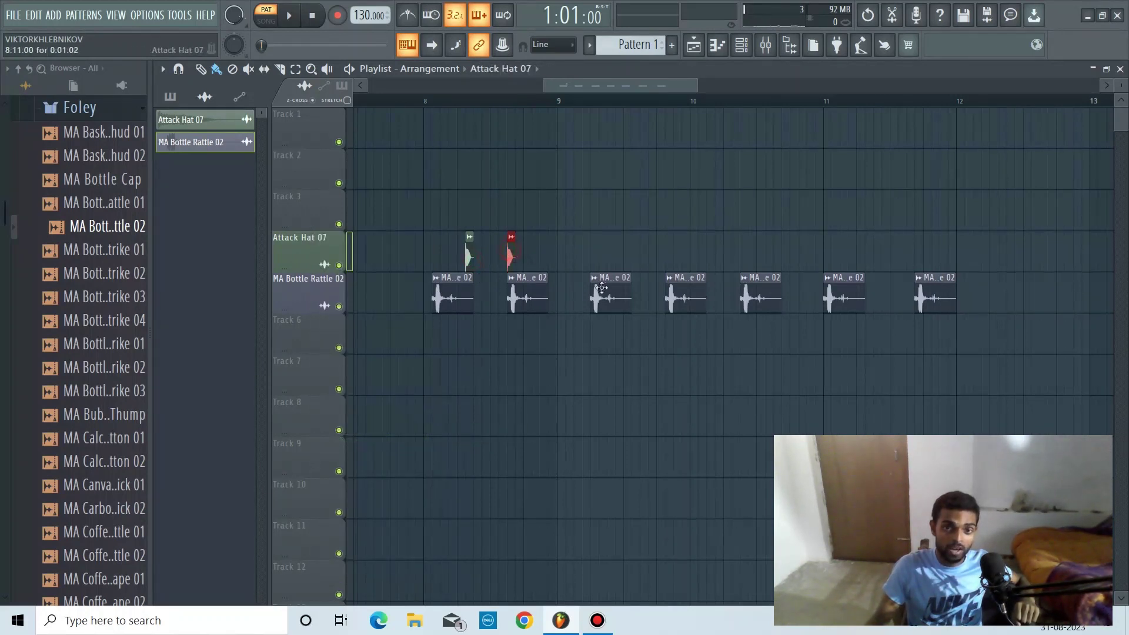
Nudge the second and fifth bottle rattle clips slightly later and add six more hat clips along the Attack Hat 07 track past bar 11
left_click_drag(522, 298, 547, 312)
left_click(636, 252)
left_click(702, 254)
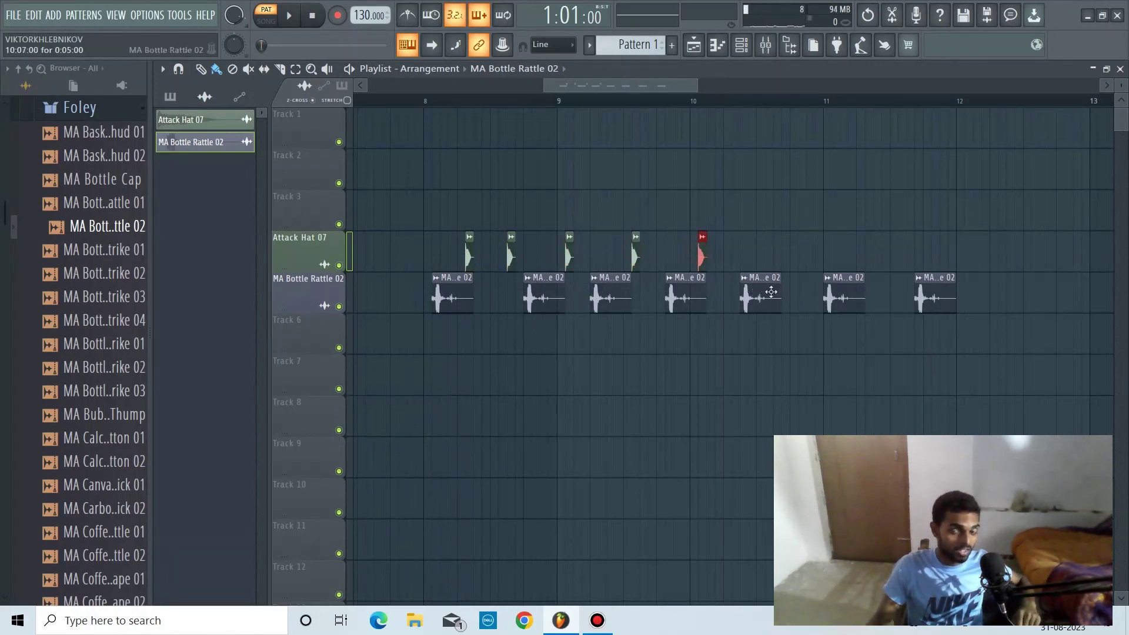
mouse_move(767, 296)
left_mouse_down()
mouse_move(757, 295)
mouse_move(764, 251)
mouse_move(766, 297)
left_mouse_up()
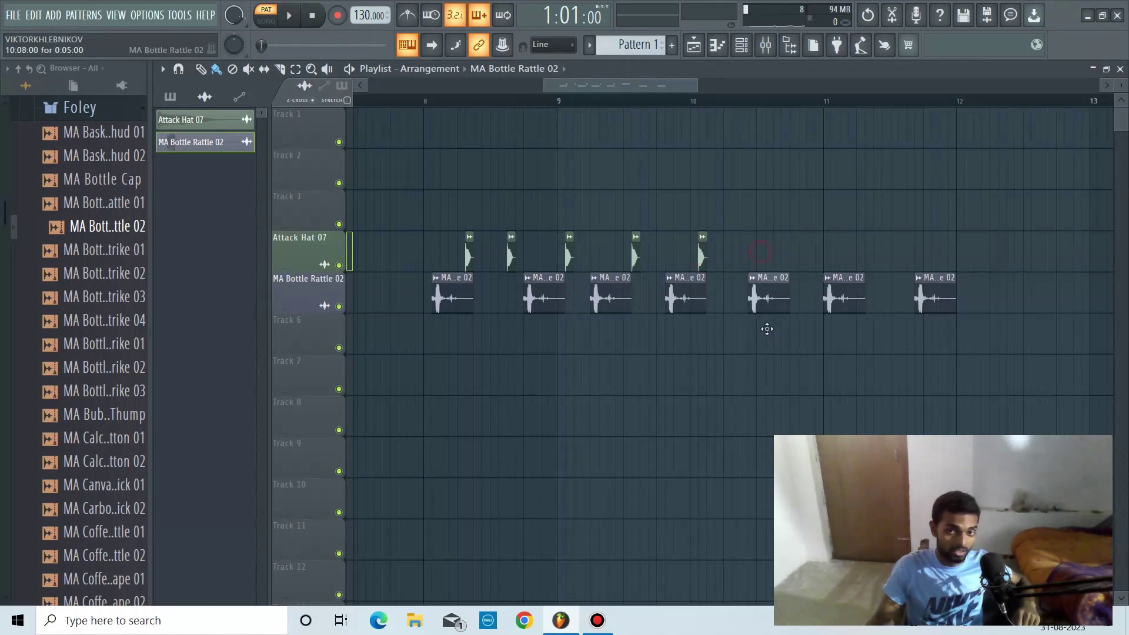
left_click(702, 256)
left_click(748, 258)
left_click(791, 259)
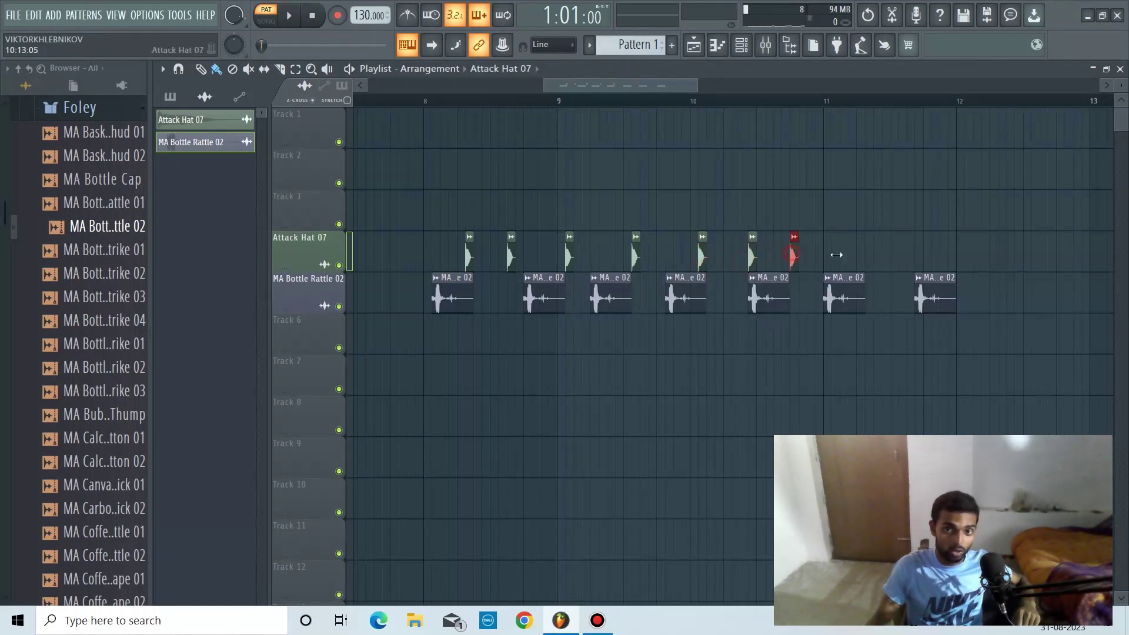
left_click(866, 259)
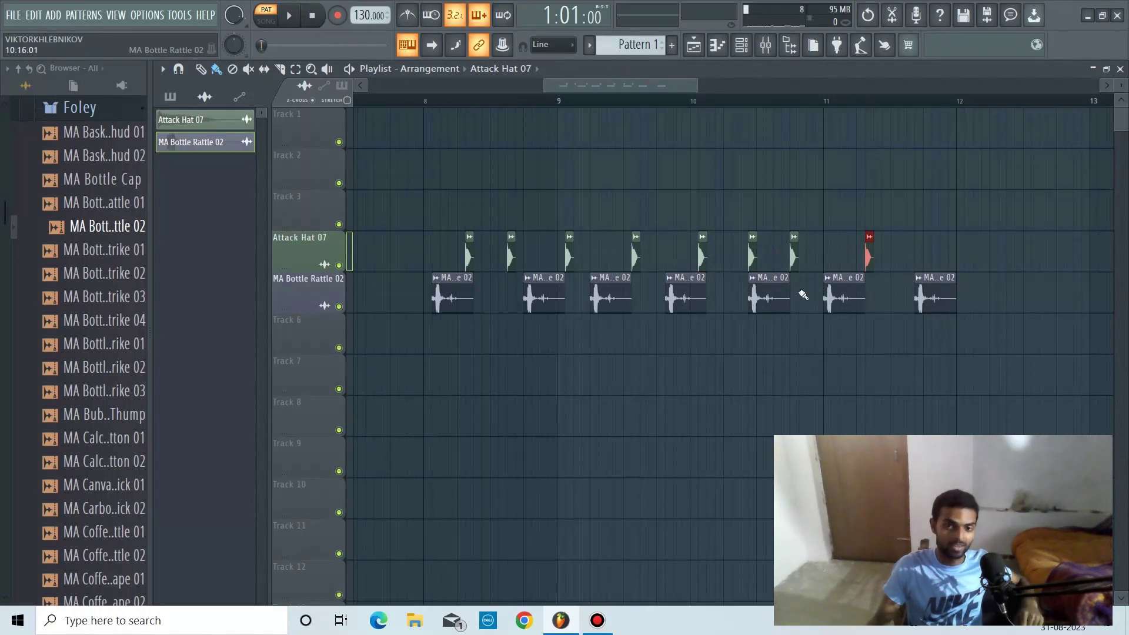
Try moving the last bottle rattle clip up to the Attack Hat 07 track and return it to its own track
left_click_drag(935, 294, 935, 253)
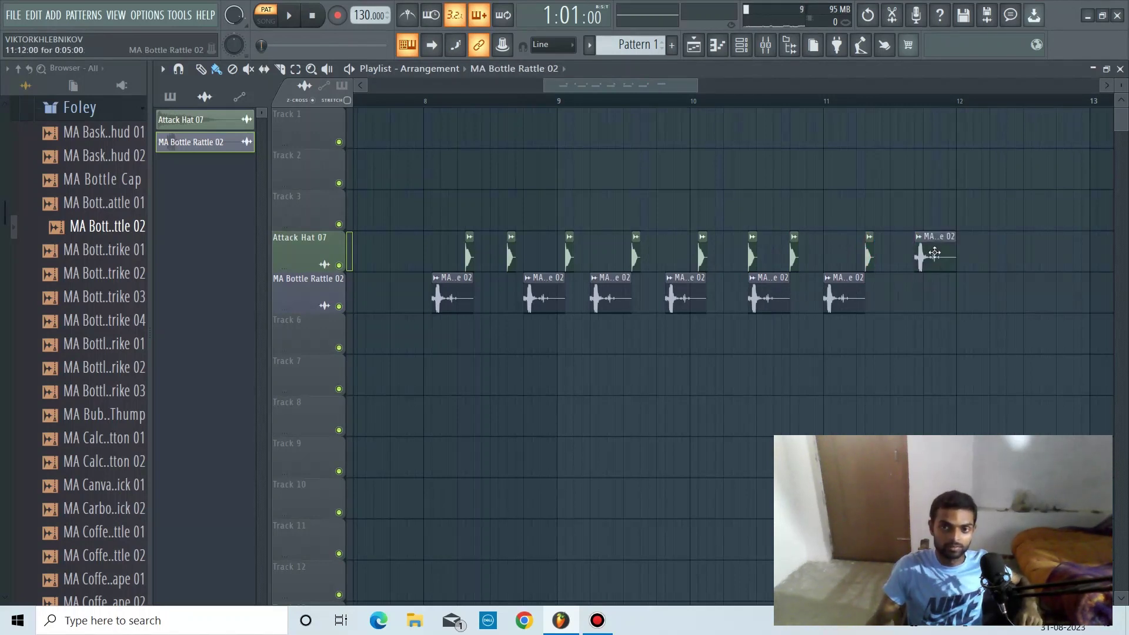
left_click_drag(935, 325, 937, 328)
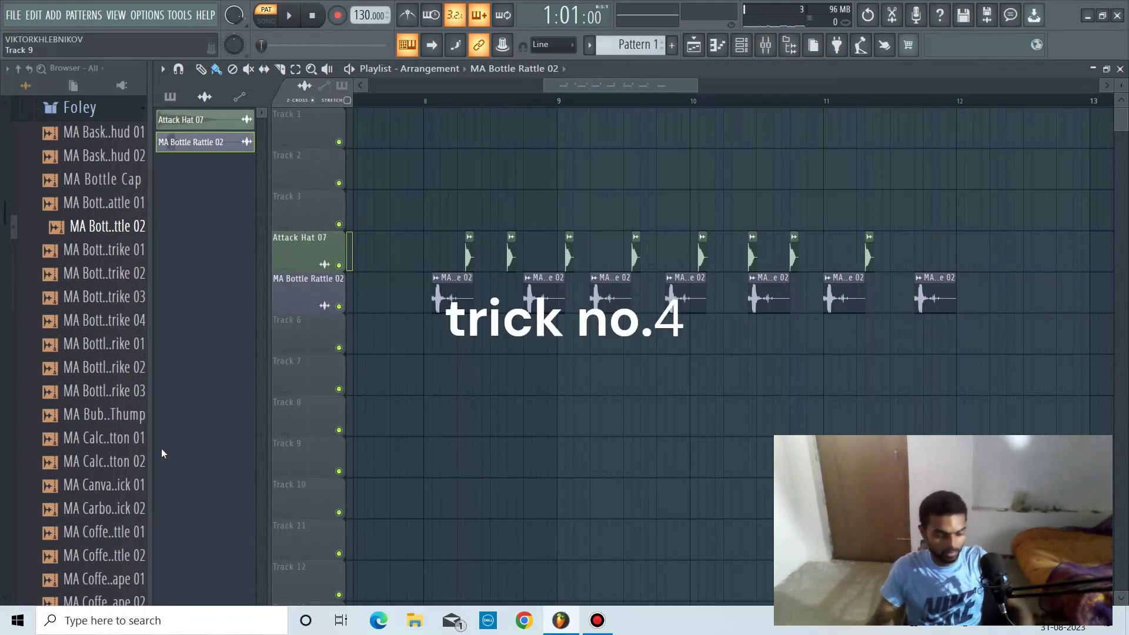
Select all clips on the Attack Hat 07 and MA Bottle Rattle 02 tracks and delete them
left_click_drag(416, 366, 1094, 177)
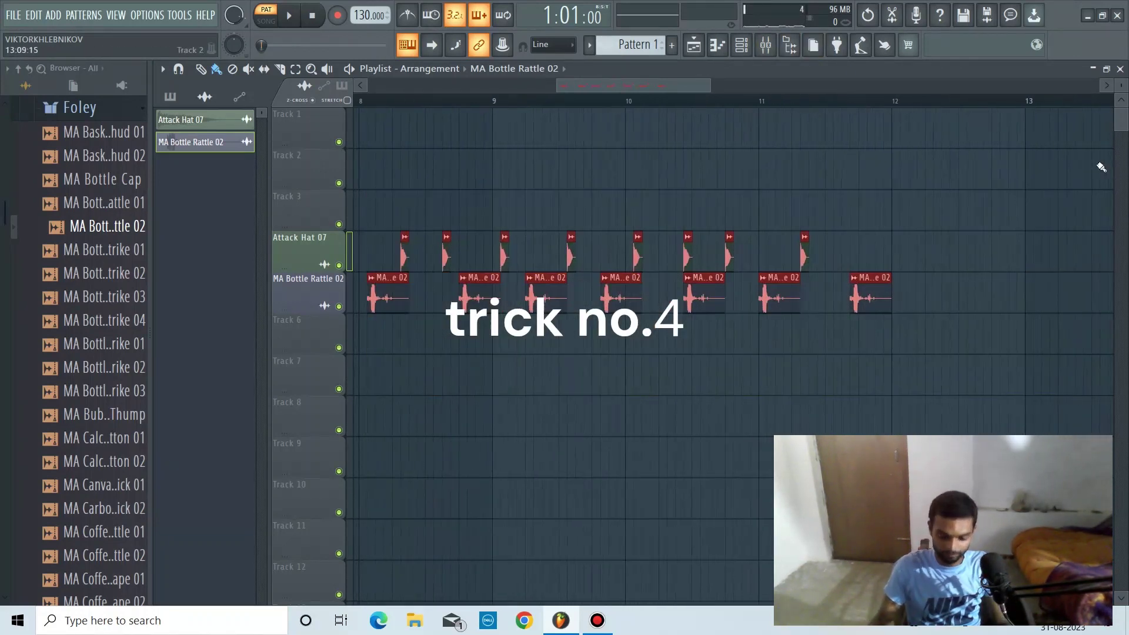
key("Delete")
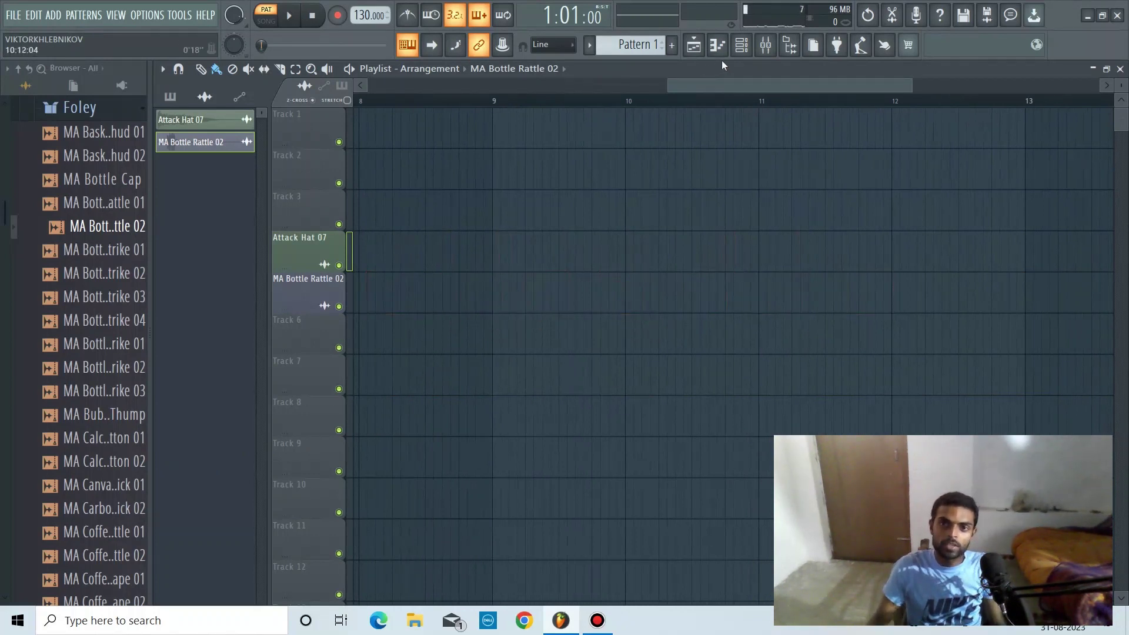
Show all channels and program Pattern 1: 808 kick steps 5, 8, 9, 11, 14, 16; clap step 6; hi-hat steps 4–8; snare steps 3–6
left_click(742, 49)
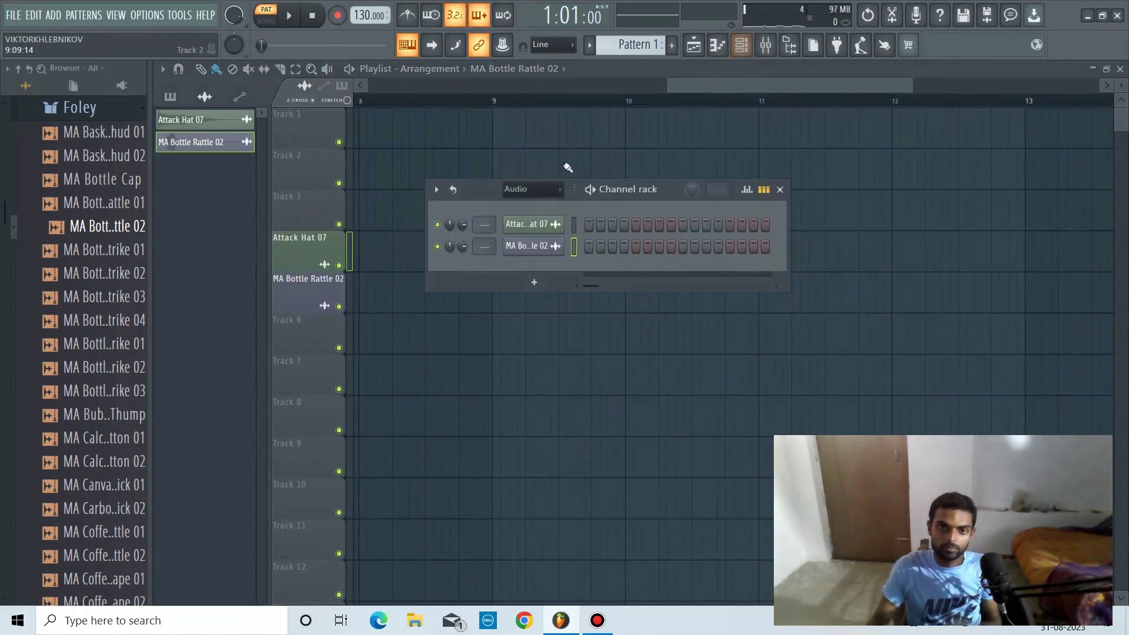
left_click(547, 190)
left_click(544, 209)
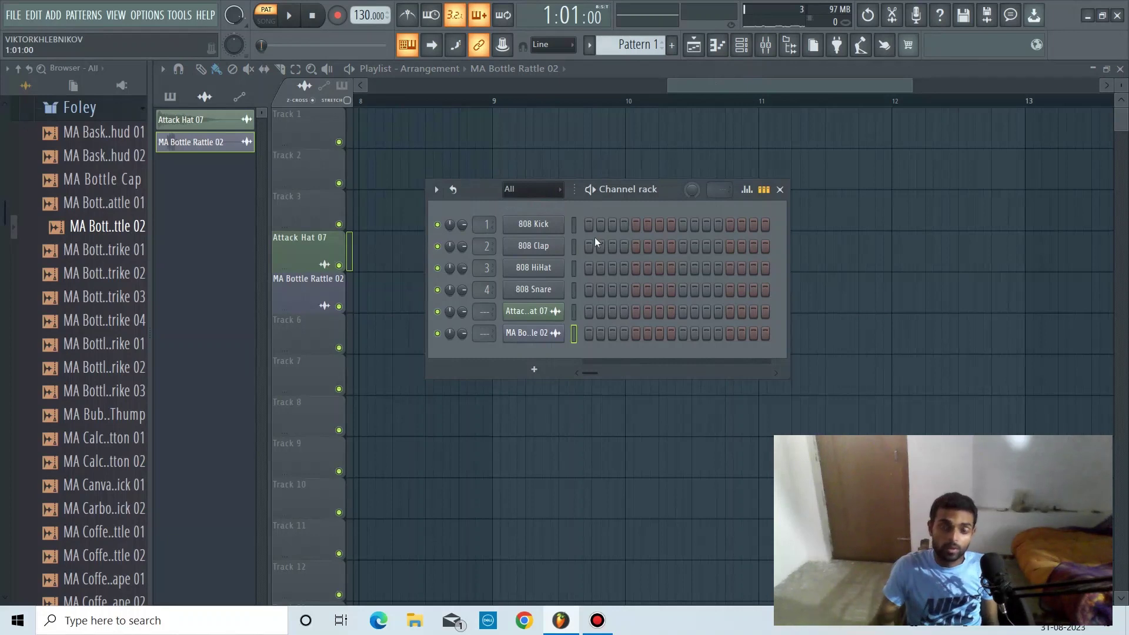
left_click_drag(600, 224, 870, 235)
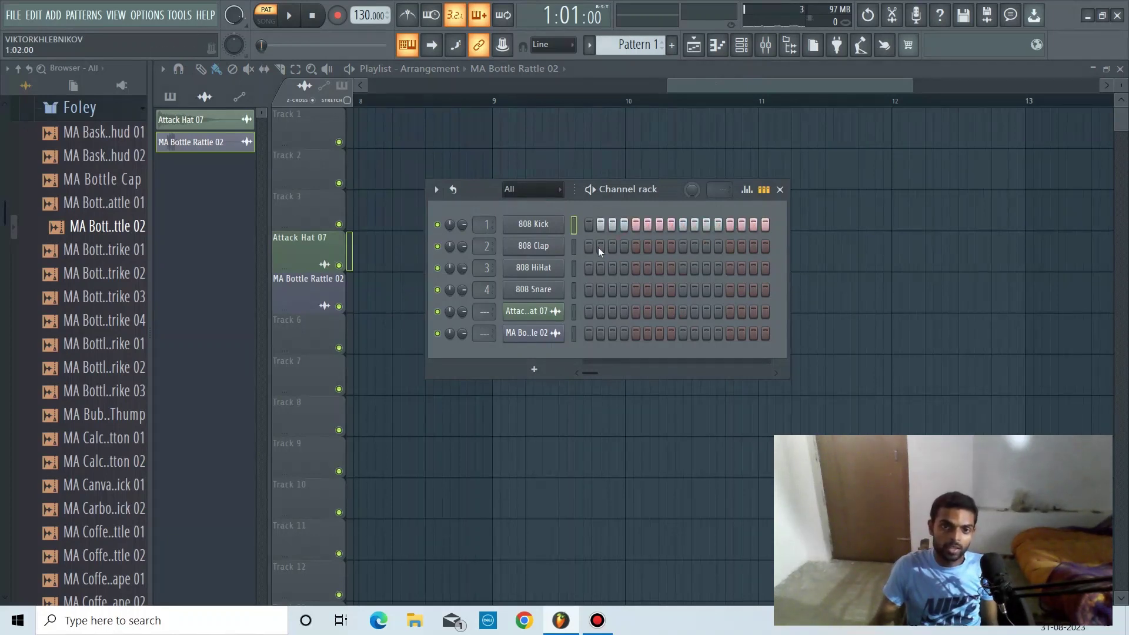
left_click(647, 247)
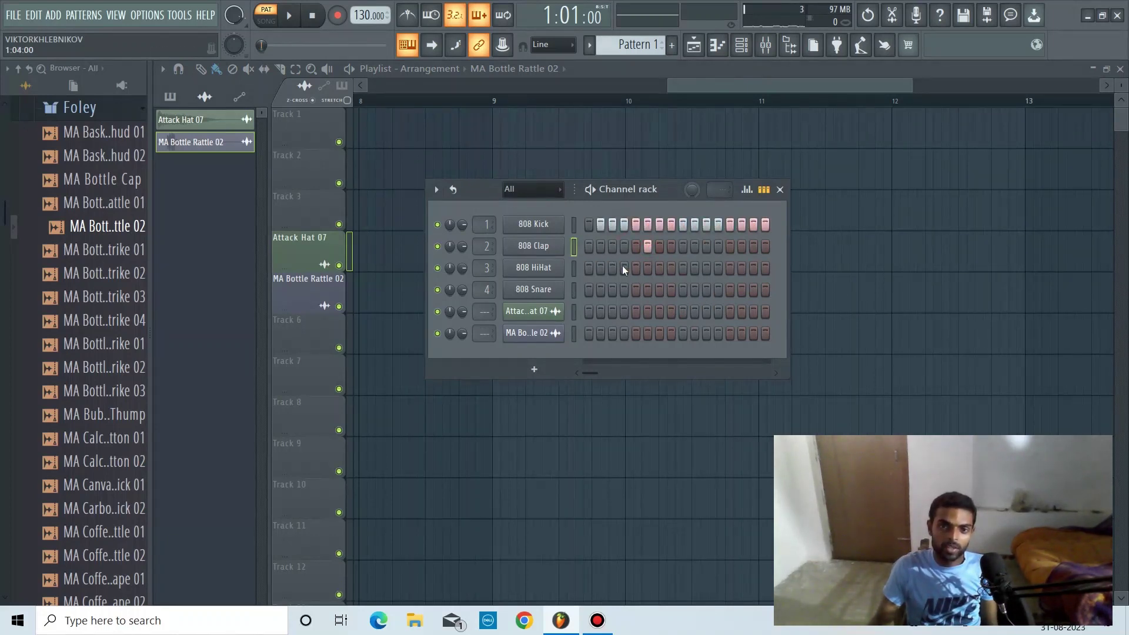
left_click_drag(622, 267, 665, 271)
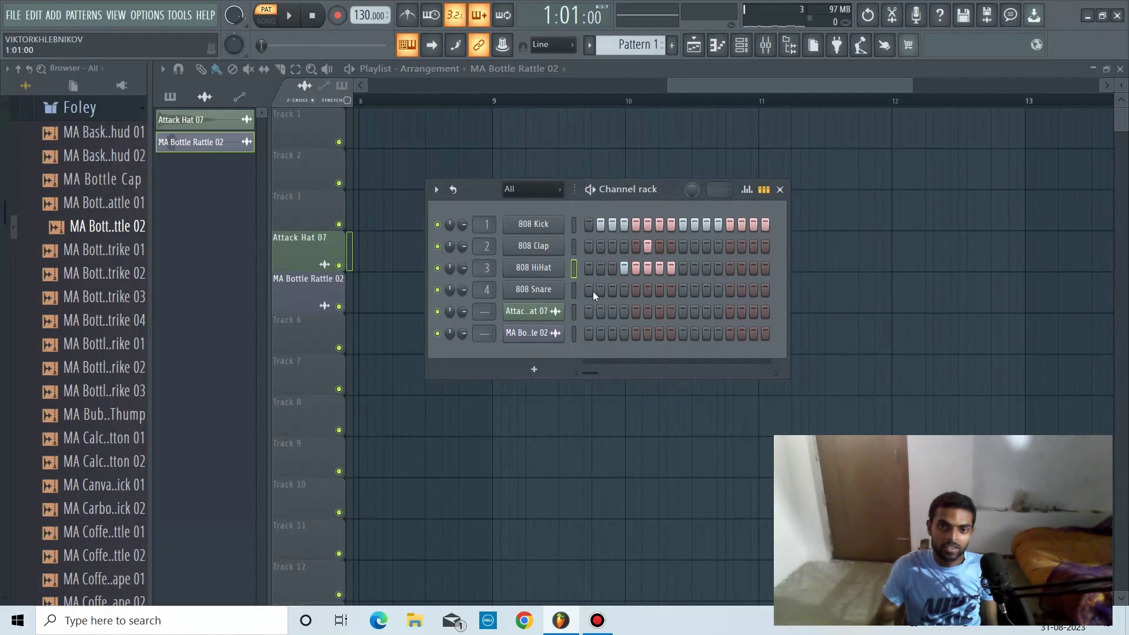
left_click_drag(612, 288, 647, 289)
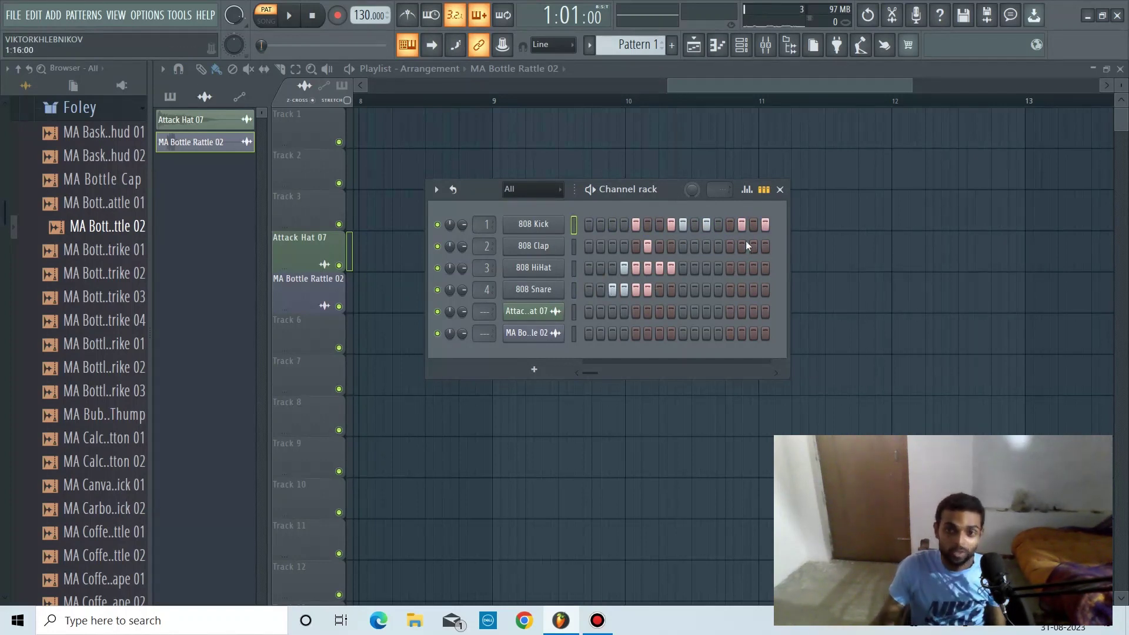
left_click(780, 189)
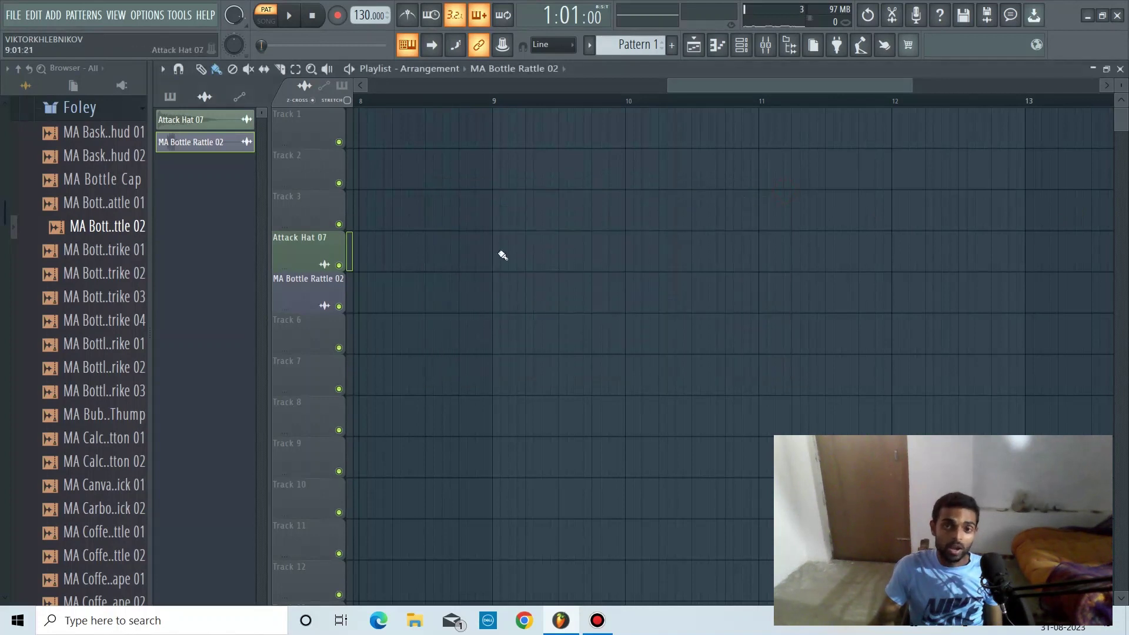
Place three Pattern 1 clips along Track 2 from bar 9, leaving a small gap after the first clip
left_click(636, 46)
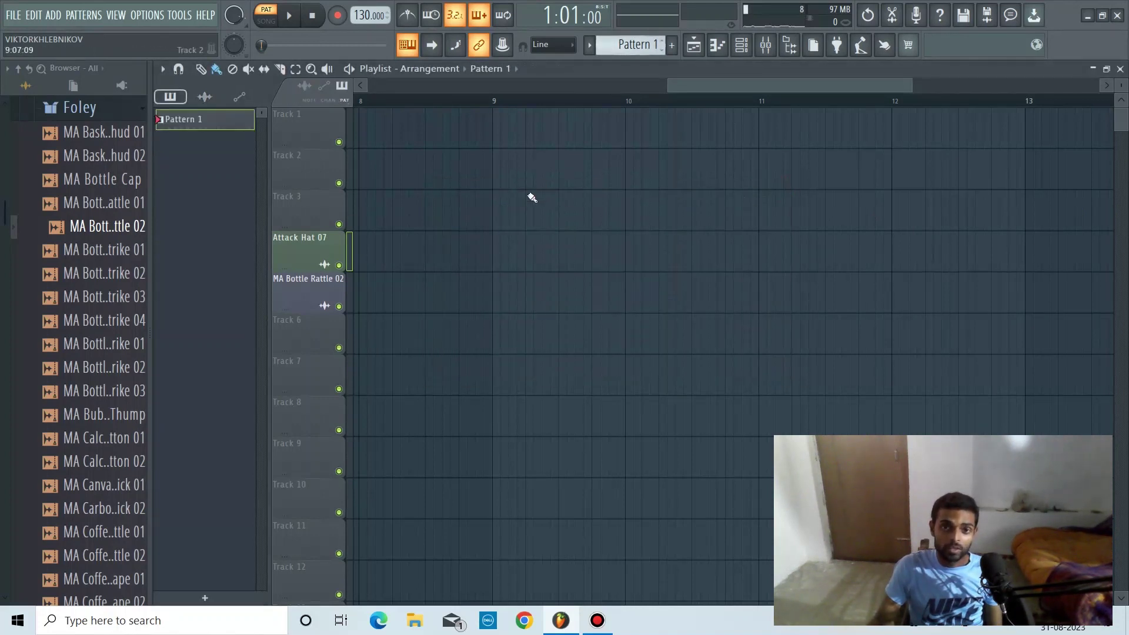
left_click(497, 179)
left_click(642, 179)
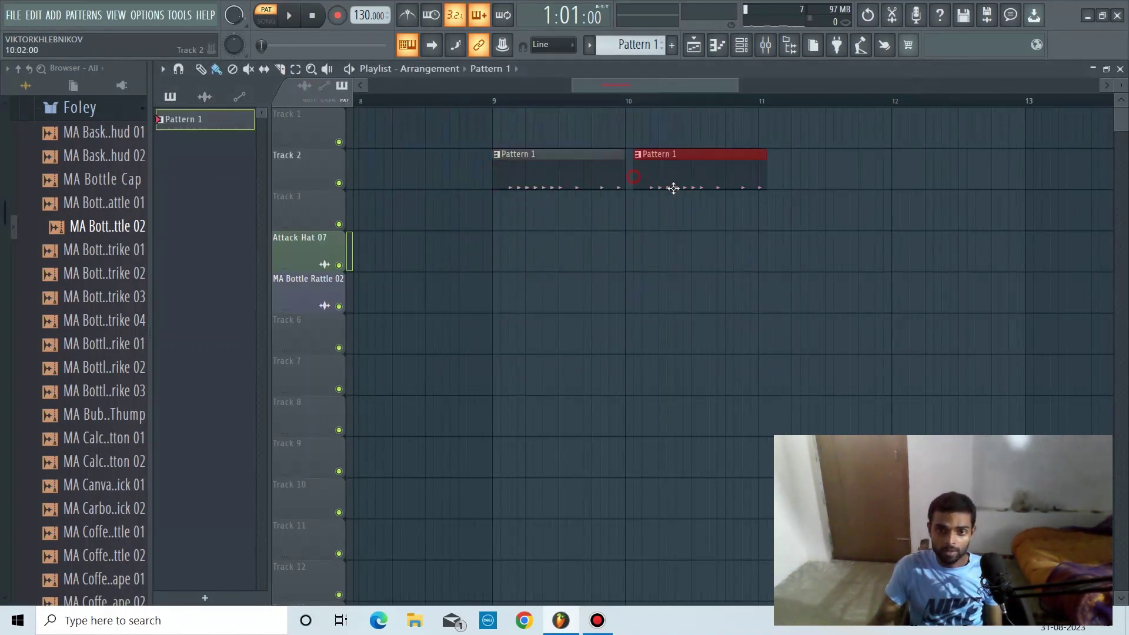
left_click(770, 187)
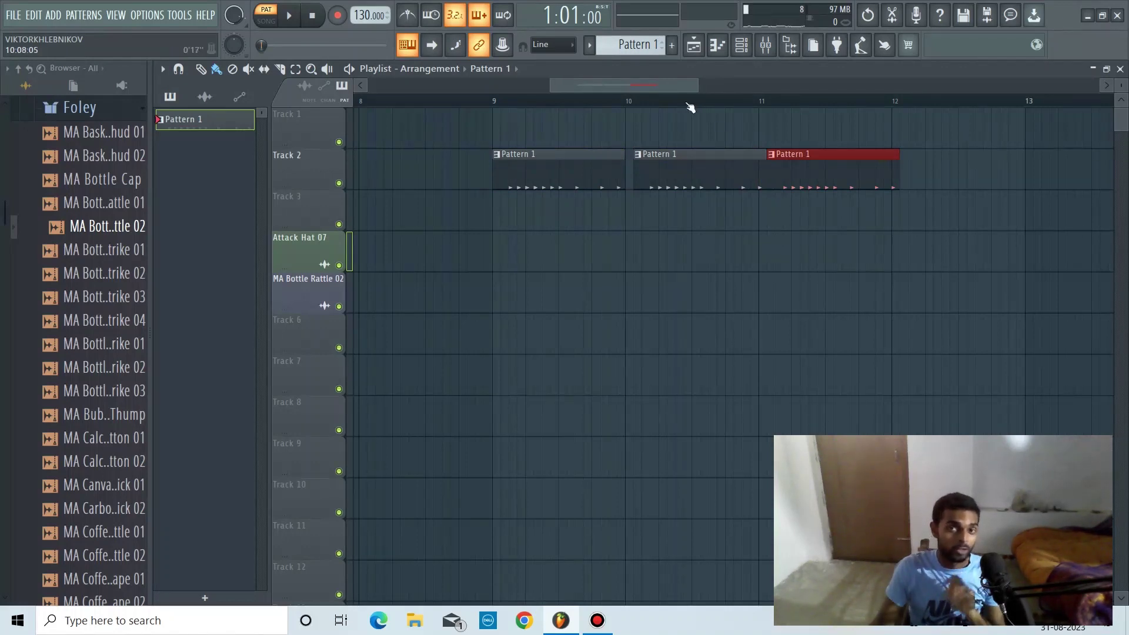
scroll(686, 106, "up", 2)
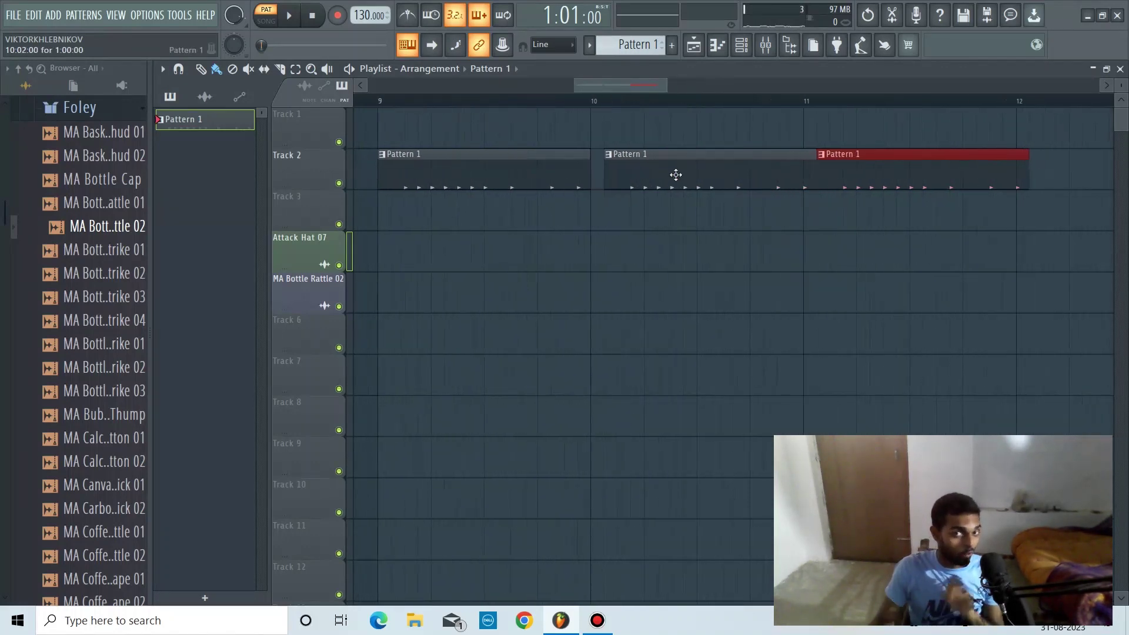
left_click_drag(675, 175, 635, 181)
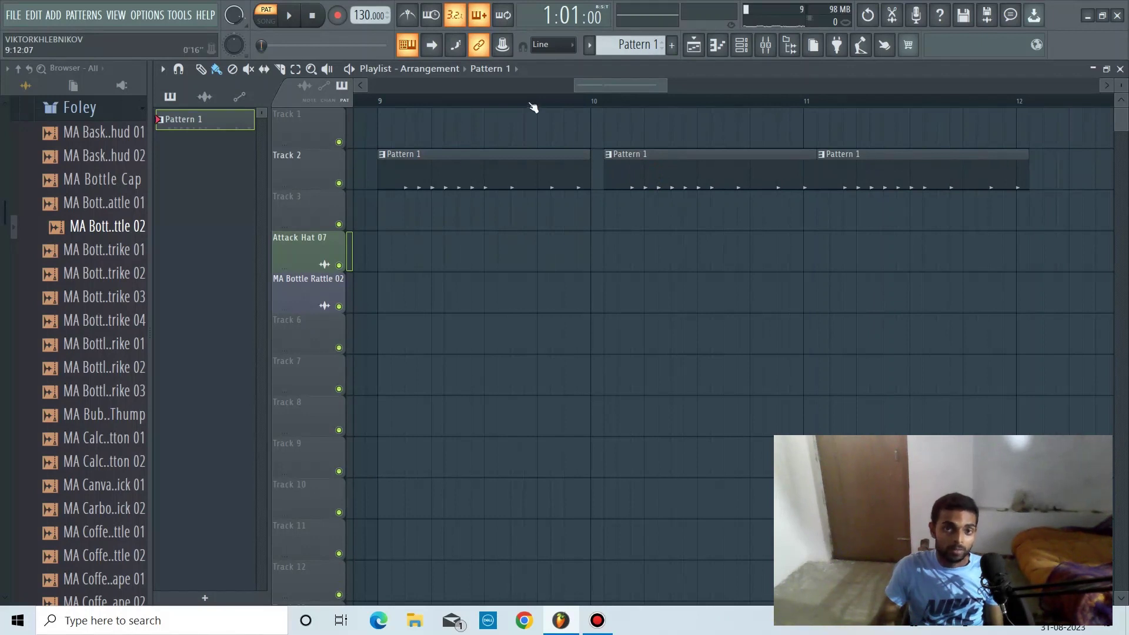
Merge the clips on Track 2 into one pattern clip and slice off its part after bar 12
scroll(531, 105, "down", 3)
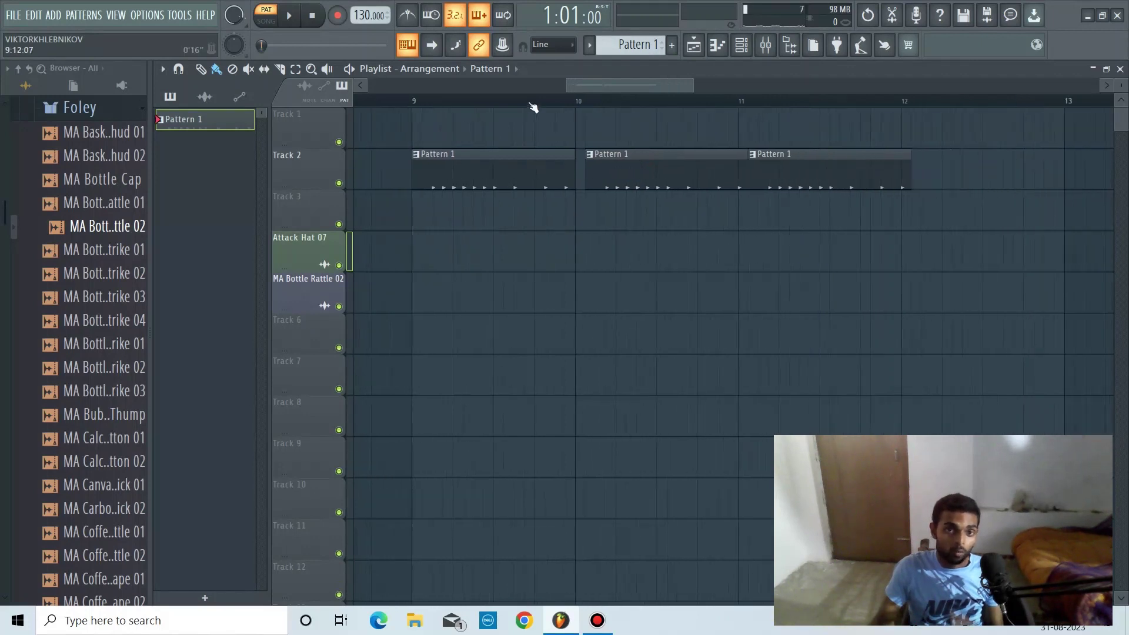
right_click(305, 170)
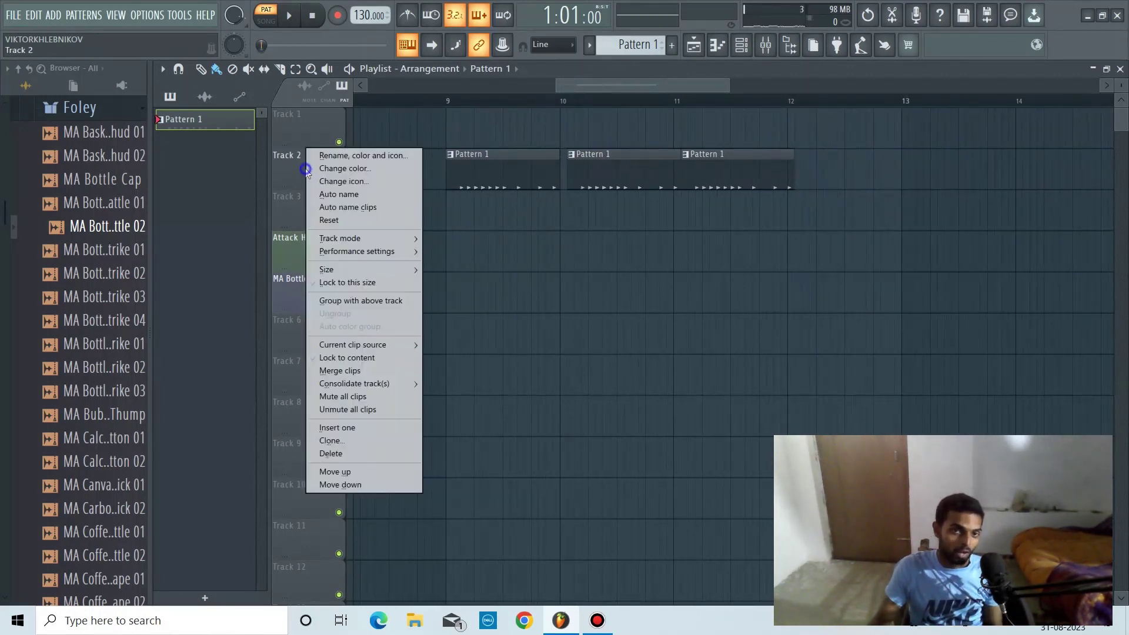
left_click(341, 373)
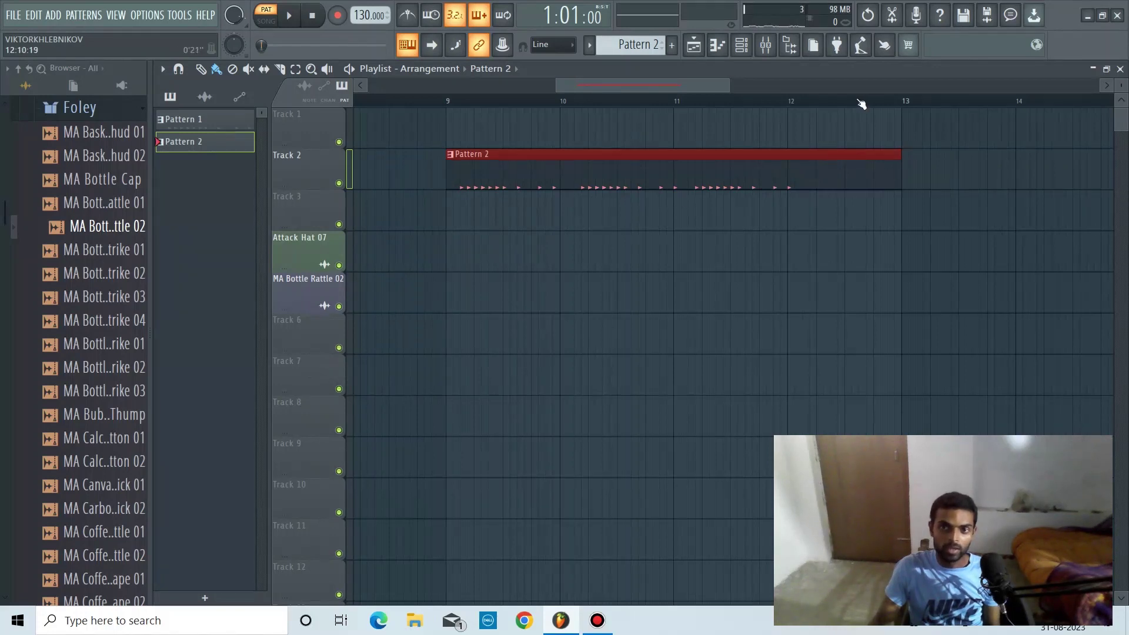
scroll(859, 103, "up", 2)
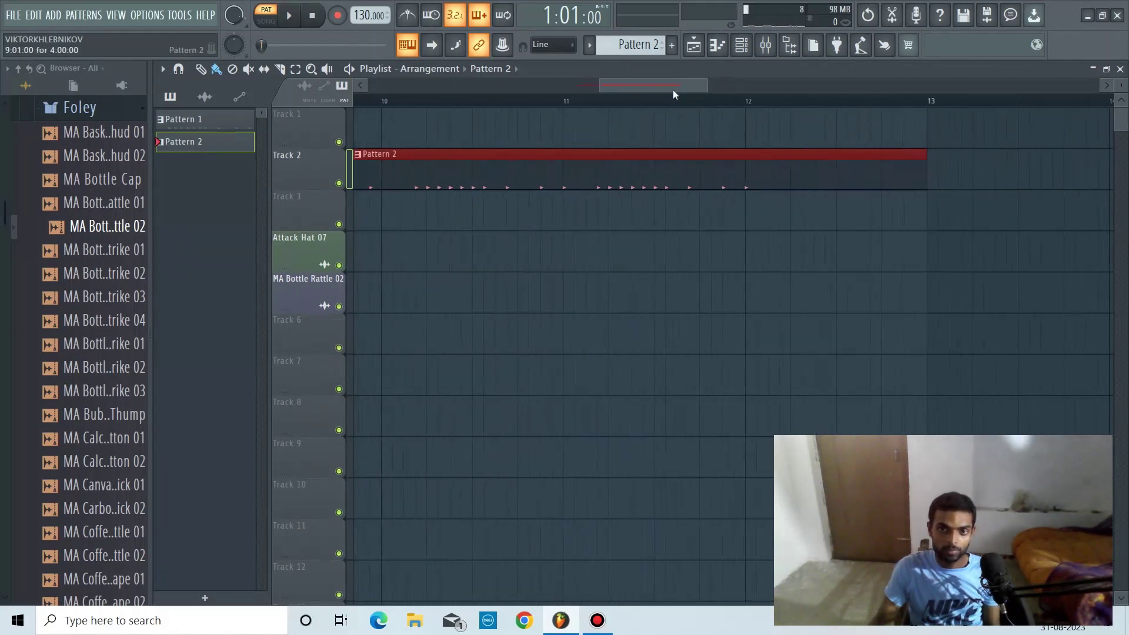
left_click(282, 70)
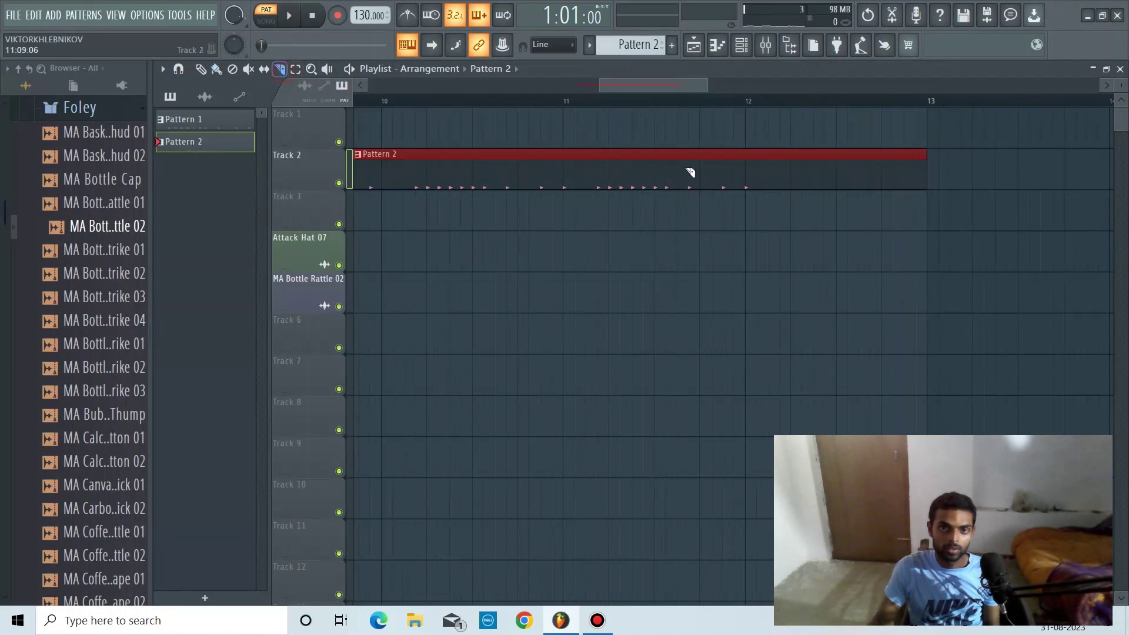
left_click(748, 203)
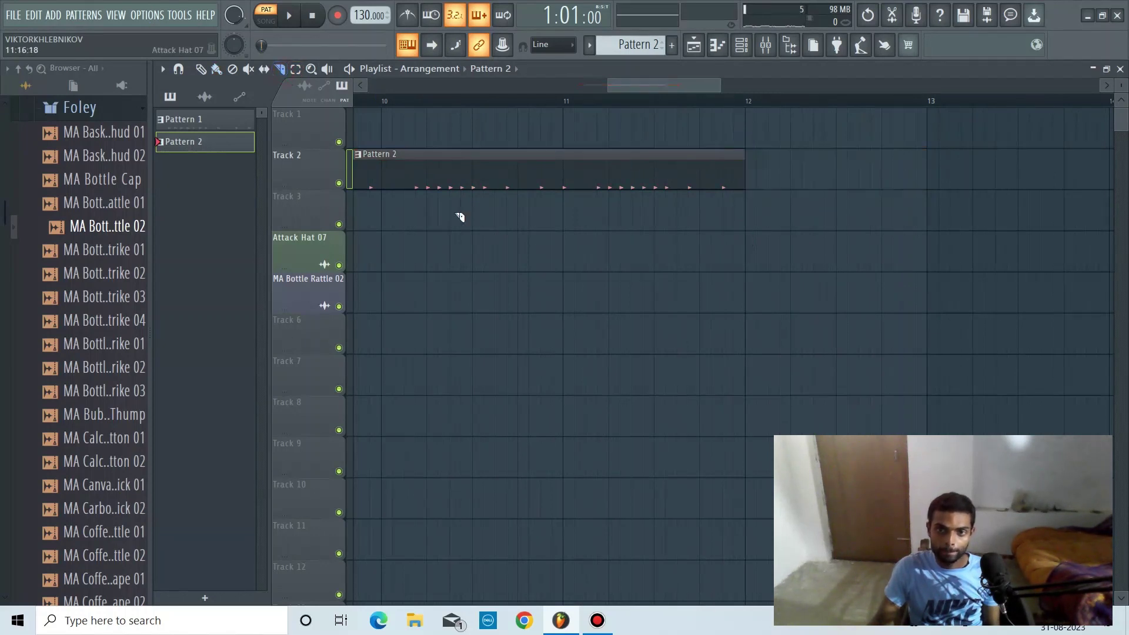
In the merged pattern's piano roll, move one 808 Kick note in bar 2 below C5 and add two notes above C5
scroll(713, 102, "down", 2)
left_click_drag(700, 88, 673, 235)
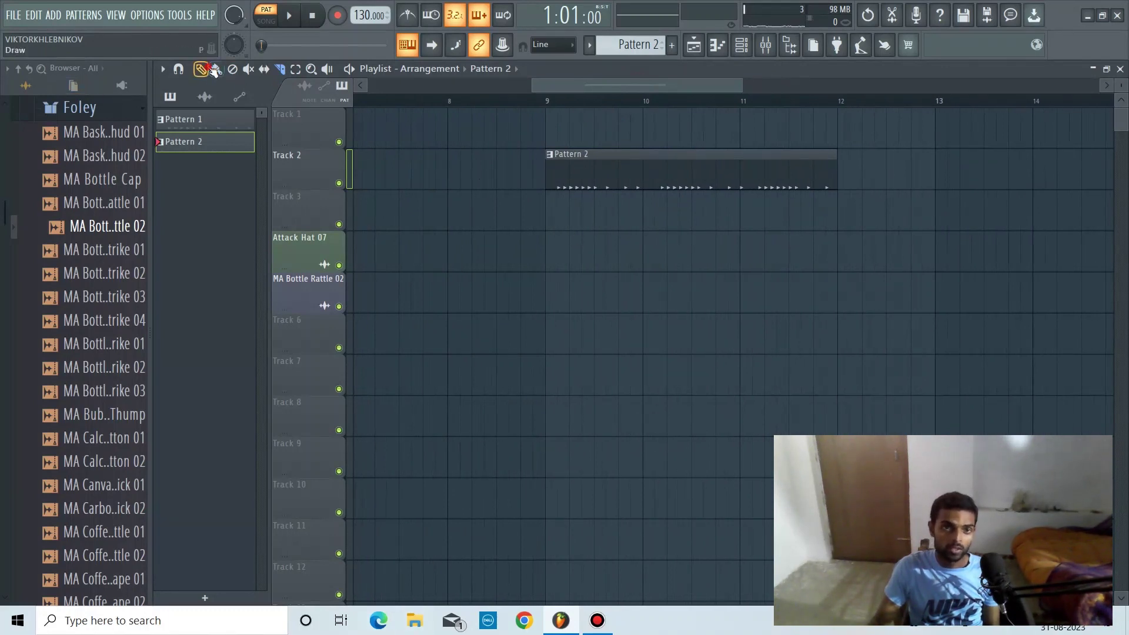
left_click(217, 69)
double_click(624, 176)
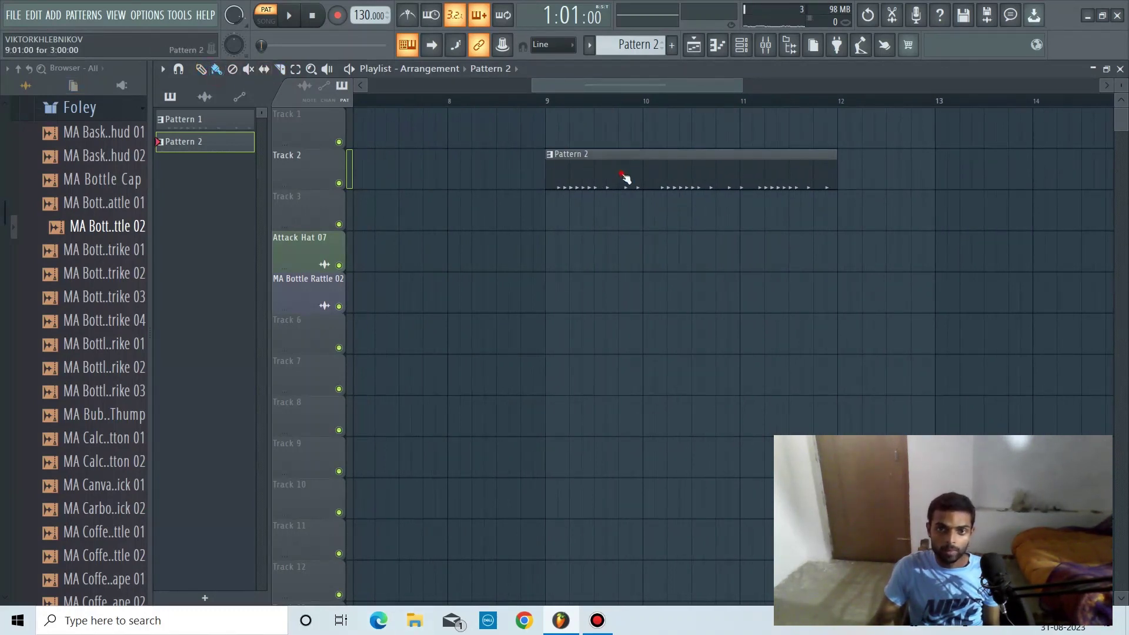
left_click_drag(501, 253, 508, 296)
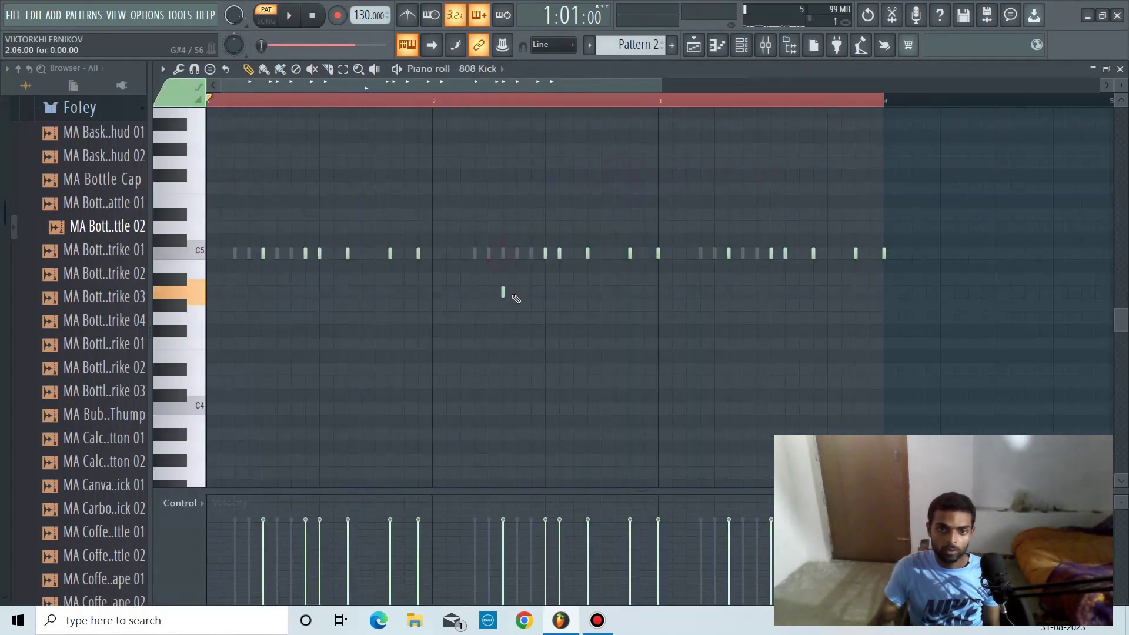
left_click(507, 226)
left_click(555, 218)
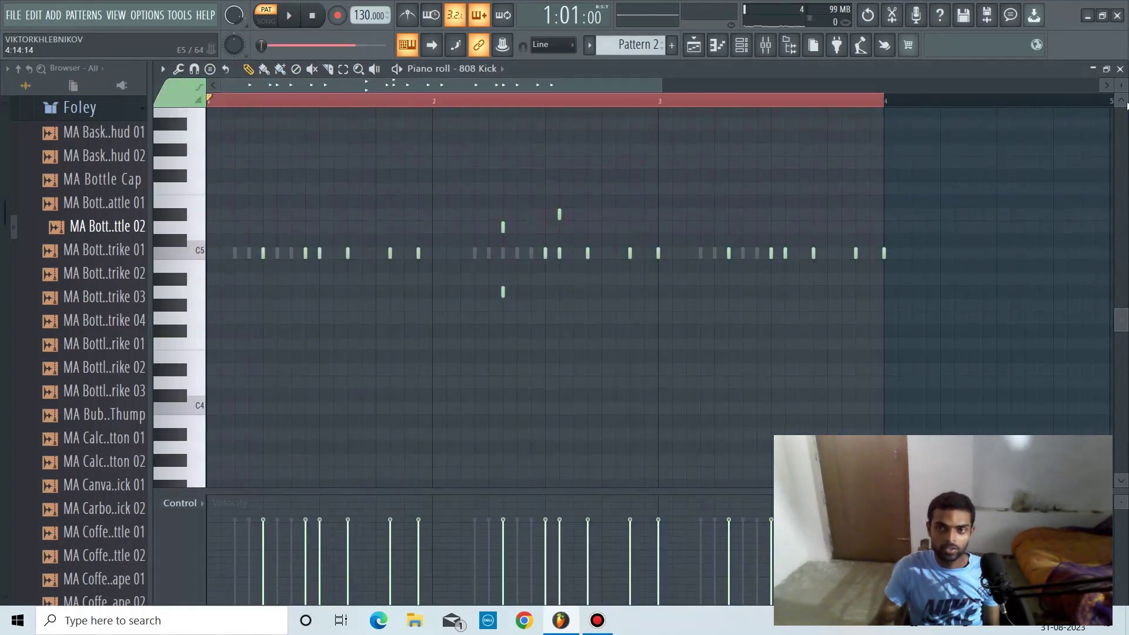
left_click(1120, 70)
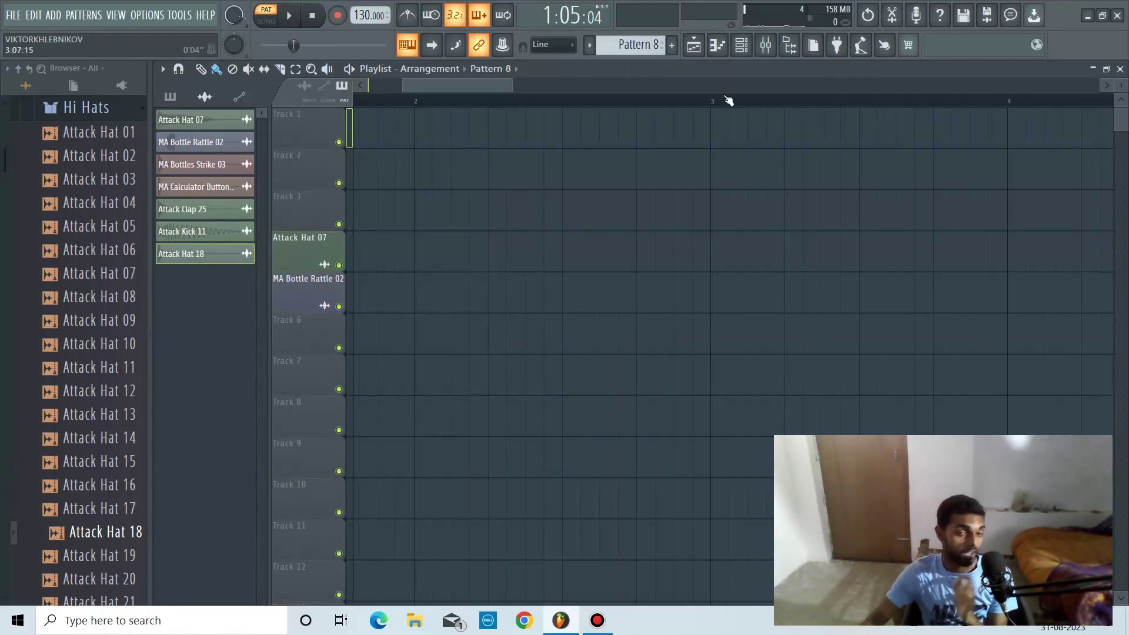
Program Pattern 8 with the Attack clap on steps 1, 6, 10, 14, kick on 3, 4, 8, 13 and hat on 2, 3, 9, 11
left_click(741, 45)
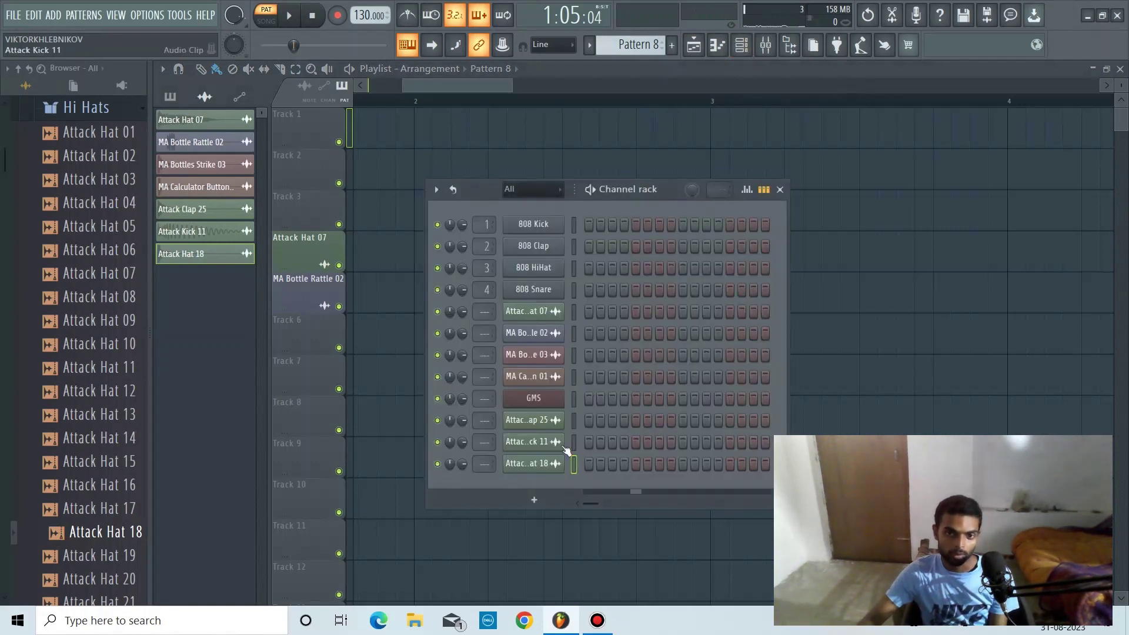
left_click(589, 420)
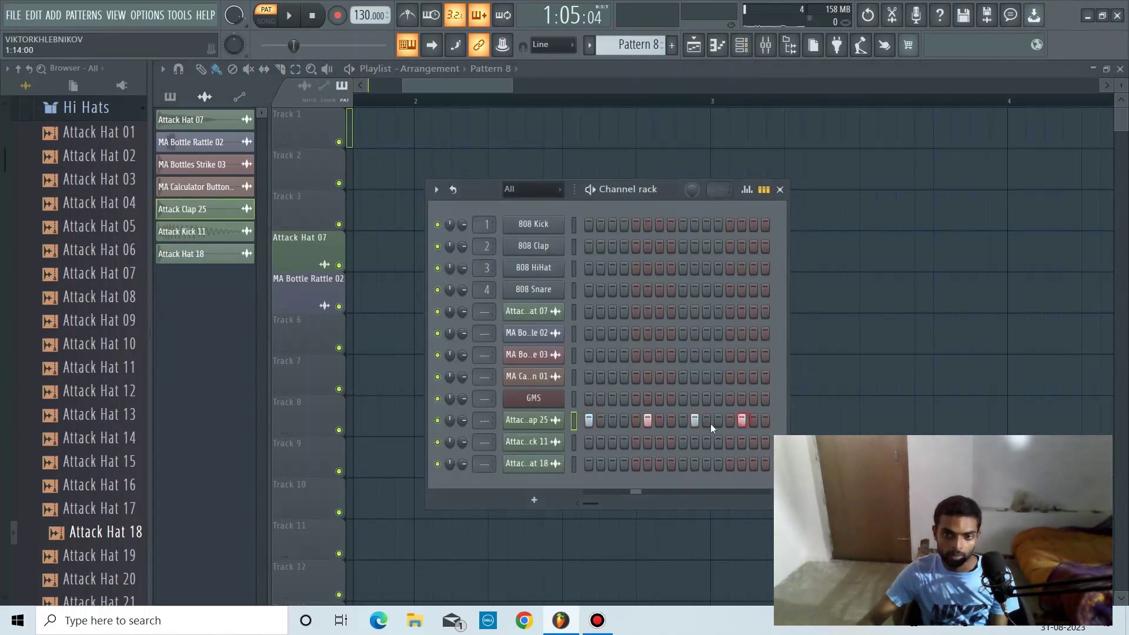
left_click(671, 442)
mouse_move(609, 443)
left_mouse_down()
mouse_move(624, 444)
mouse_move(617, 469)
left_mouse_up()
left_click(730, 443)
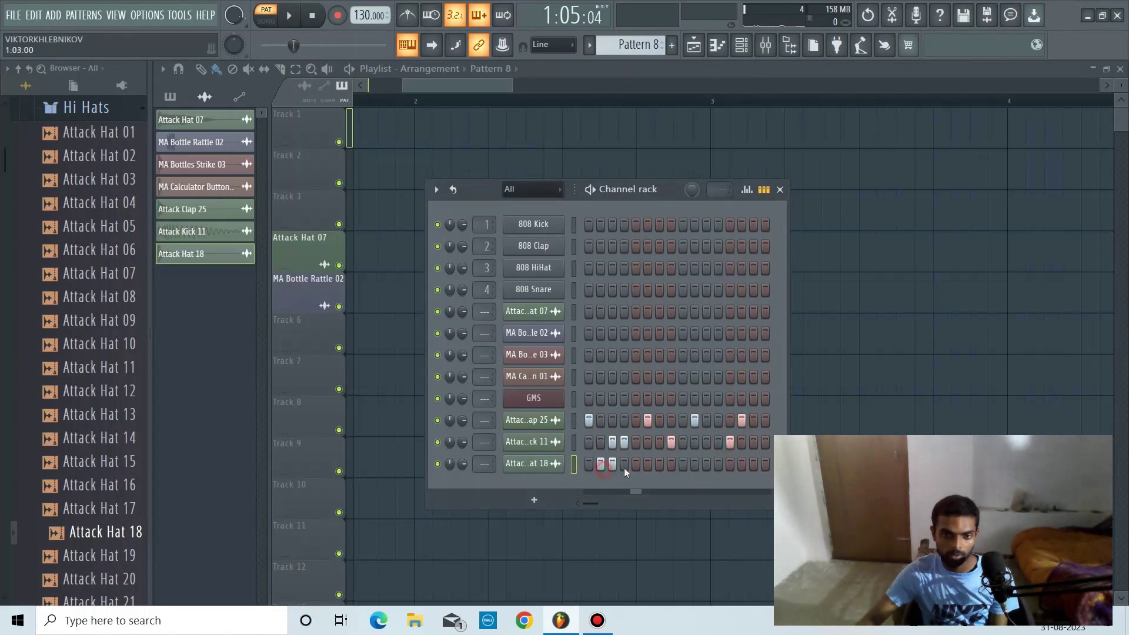
left_click(707, 464)
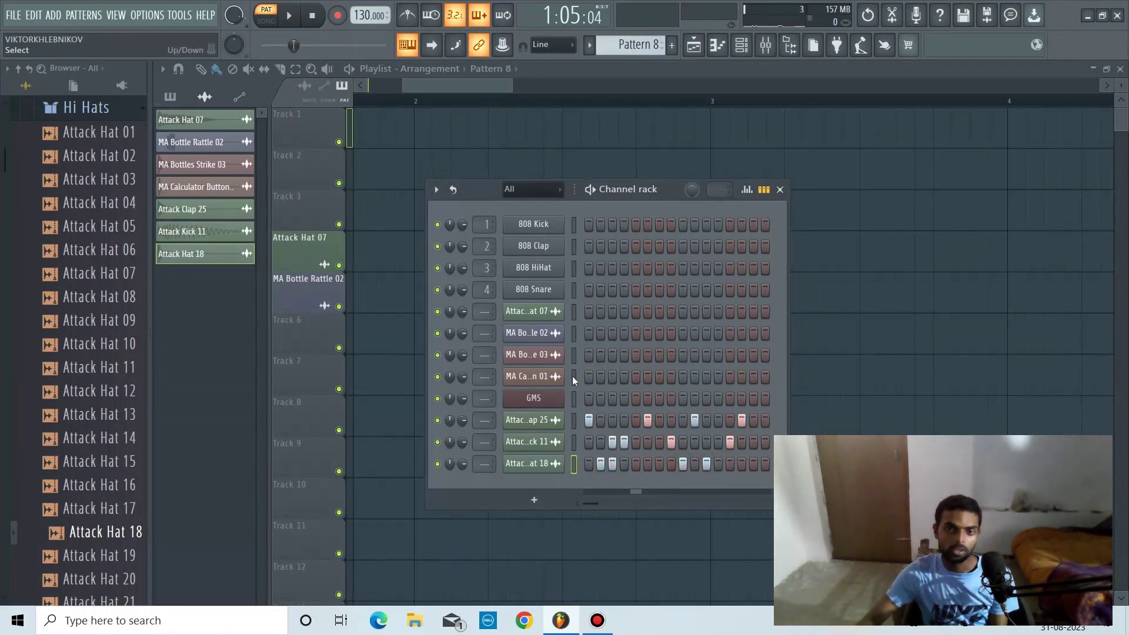
left_click(781, 189)
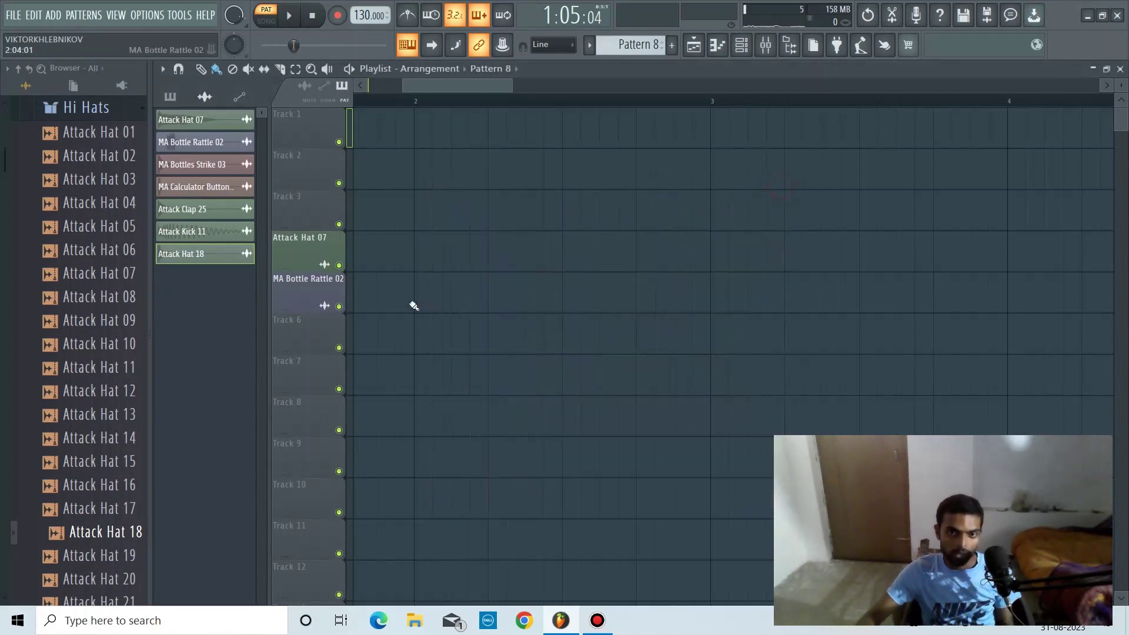
Place a Pattern 8 clip on Track 7 at bar 2 and split the pattern by channel
left_click(417, 365)
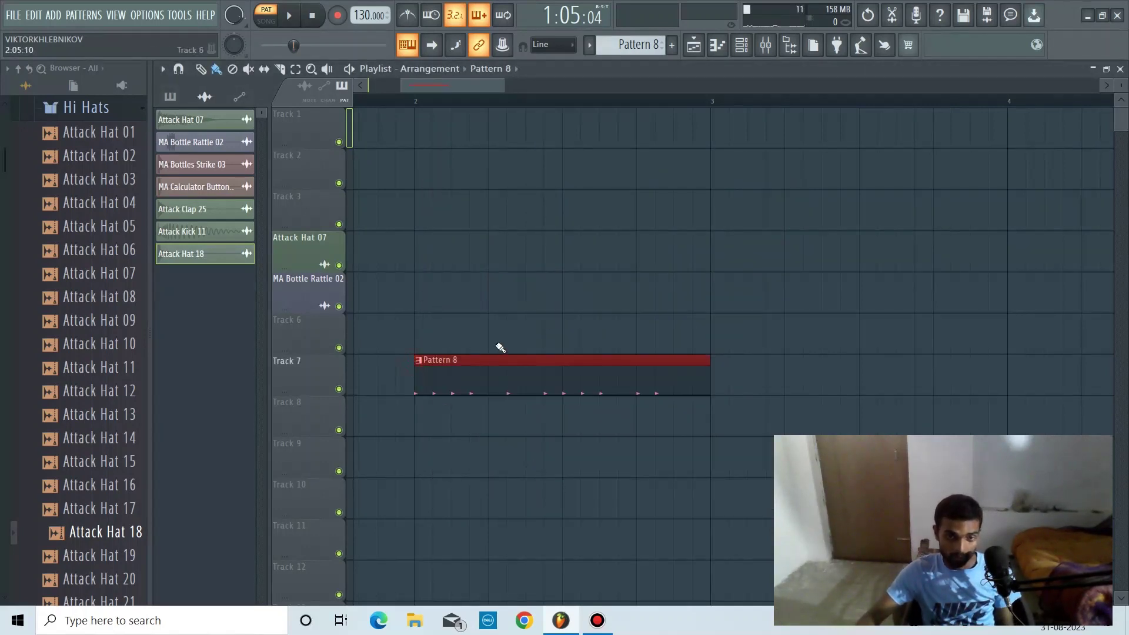
scroll(497, 345, "down", 2)
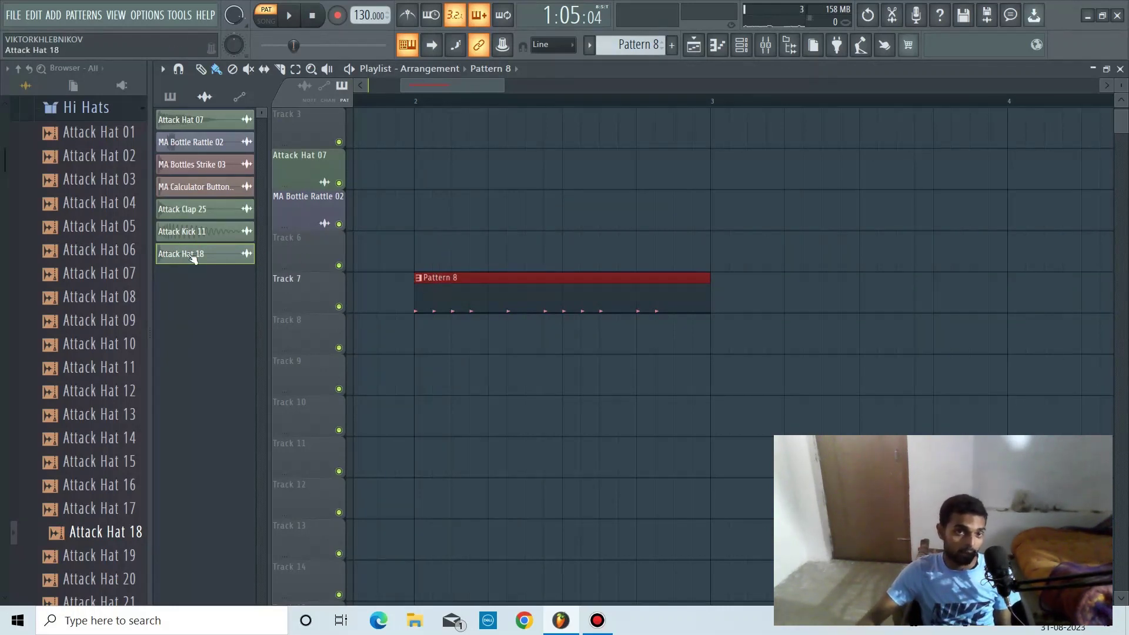
left_click(638, 44)
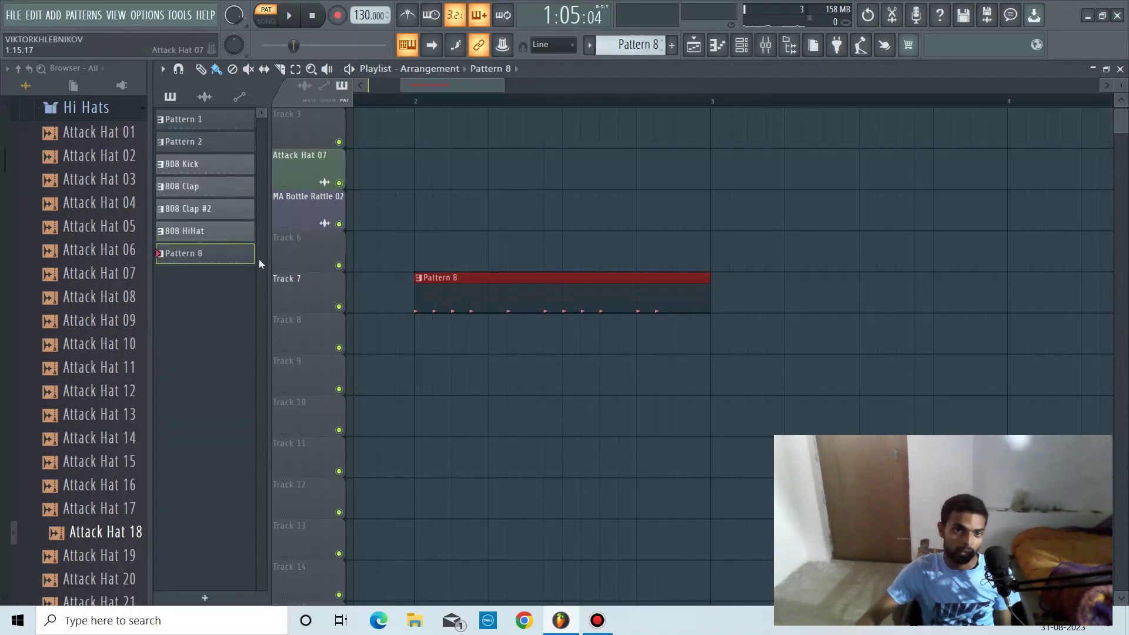
right_click(187, 257)
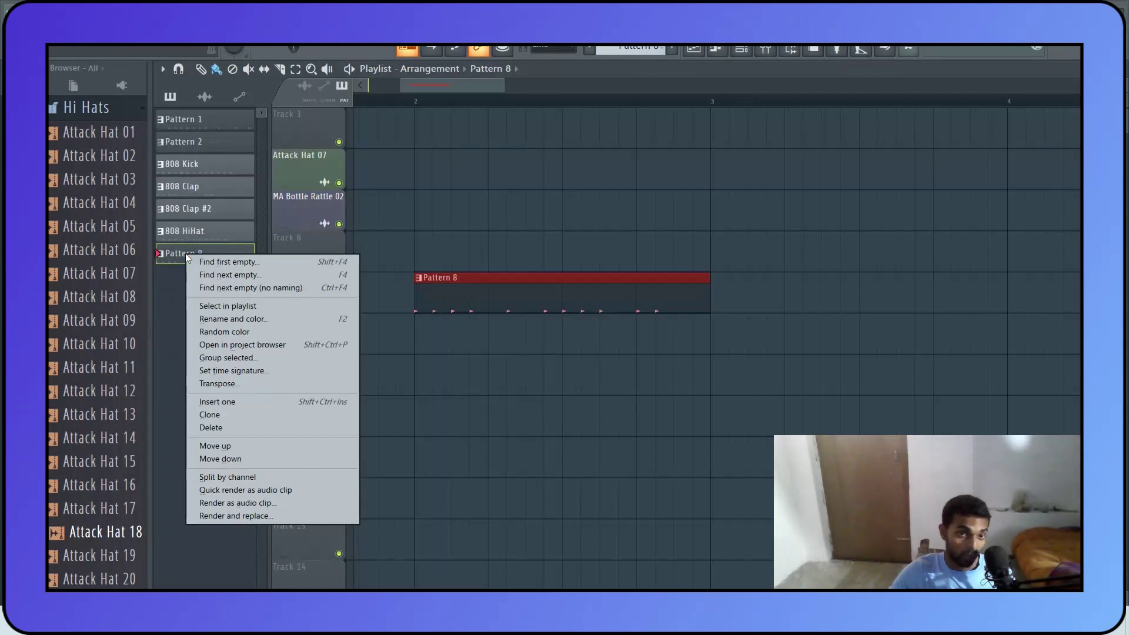
left_click(211, 477)
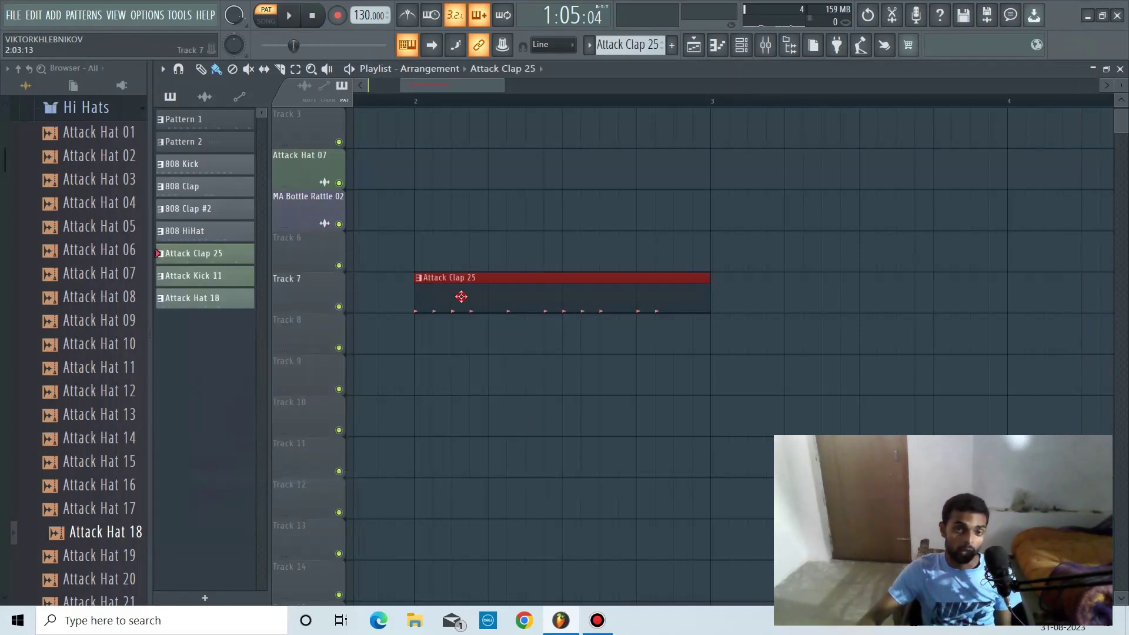
Spread the stacked split clips at bar 2, with Attack Kick 11 on Track 7, Attack Hat 18 on Track 8 and Attack Clap 25 on Track 10
left_click_drag(460, 296, 458, 366)
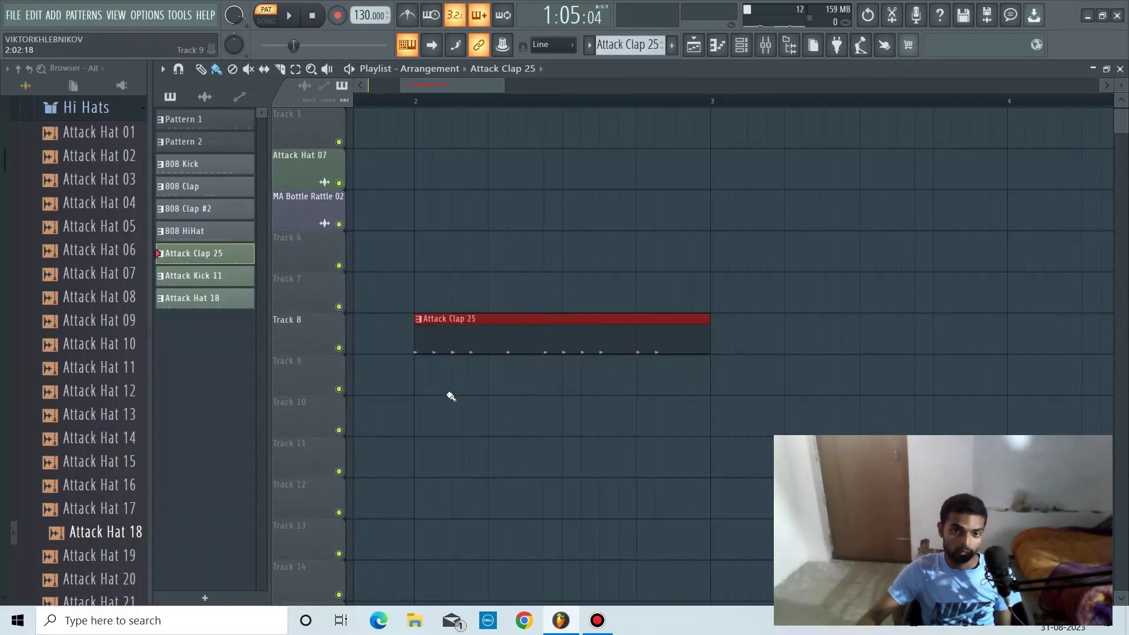
left_click(451, 395)
right_click(492, 388)
left_click_drag(454, 340, 457, 425)
left_click_drag(462, 337, 464, 262)
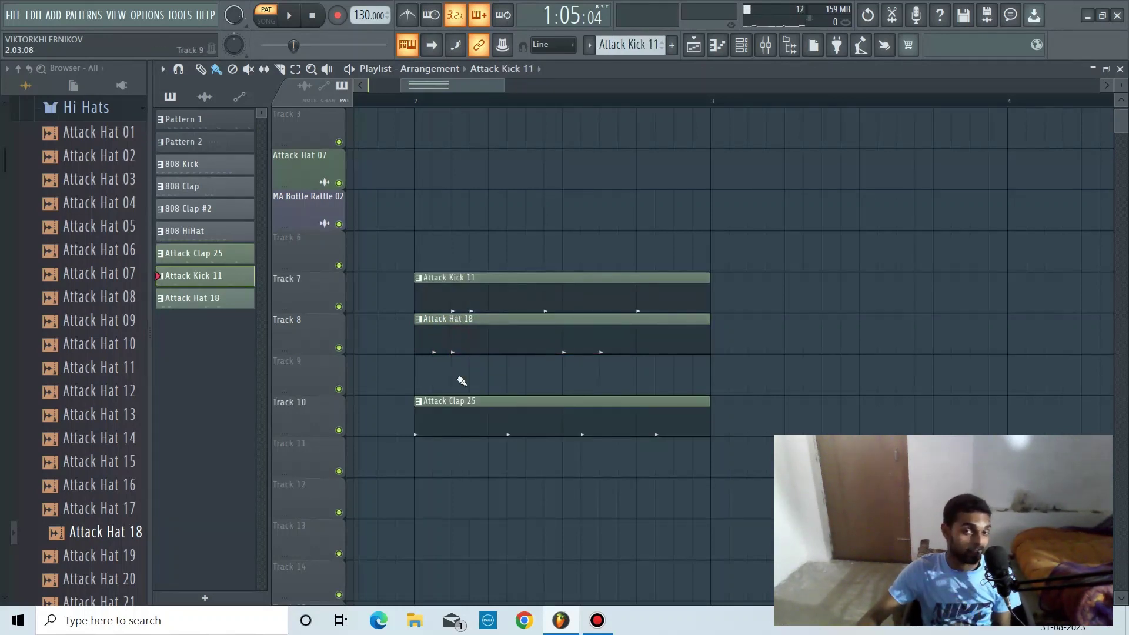